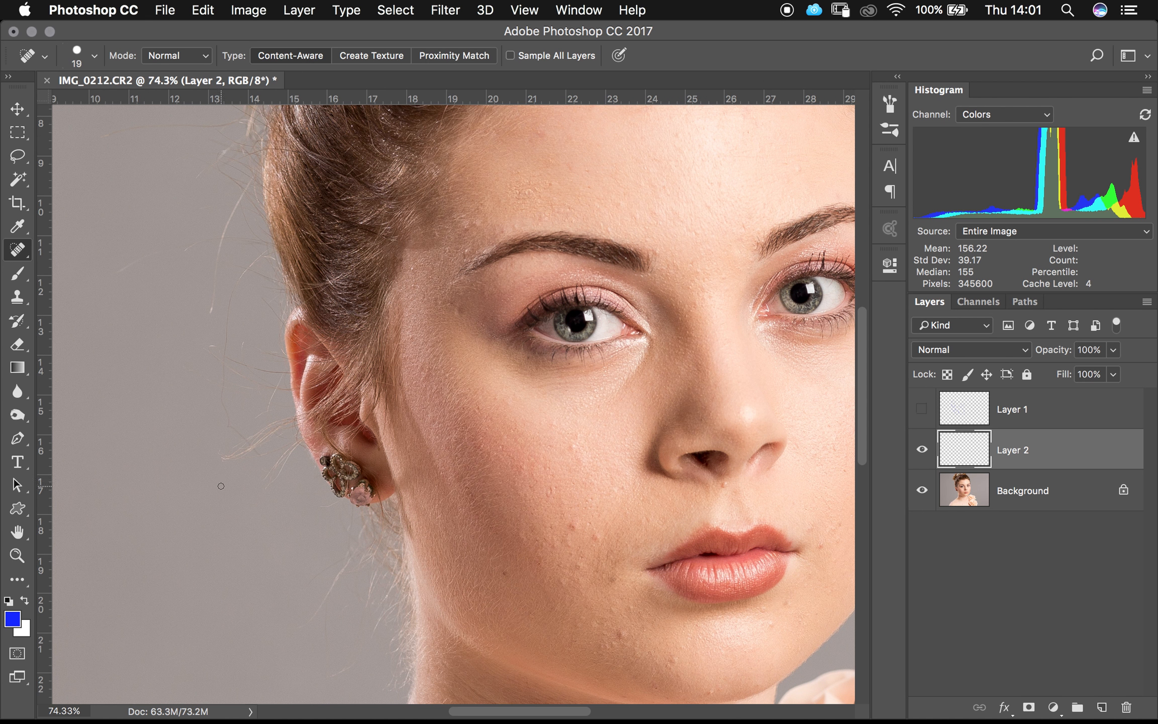
# Enlarge the Spot Healing Brush to 125 and set it to sample all layers.
pyautogui.press(']')
pyautogui.press(']')
pyautogui.press(']')
pyautogui.press(']')
pyautogui.press(']')
pyautogui.moveTo(232, 455); pyautogui.dragTo(284, 420)
pyautogui.moveTo(213, 455); pyautogui.dragTo(266, 433)
pyautogui.moveTo(305, 632); pyautogui.dragTo(341, 564)
pyautogui.moveTo(353, 610)
pyautogui.mouseDown()
pyautogui.moveTo(317, 614)
pyautogui.moveTo(349, 579)
pyautogui.mouseUp()
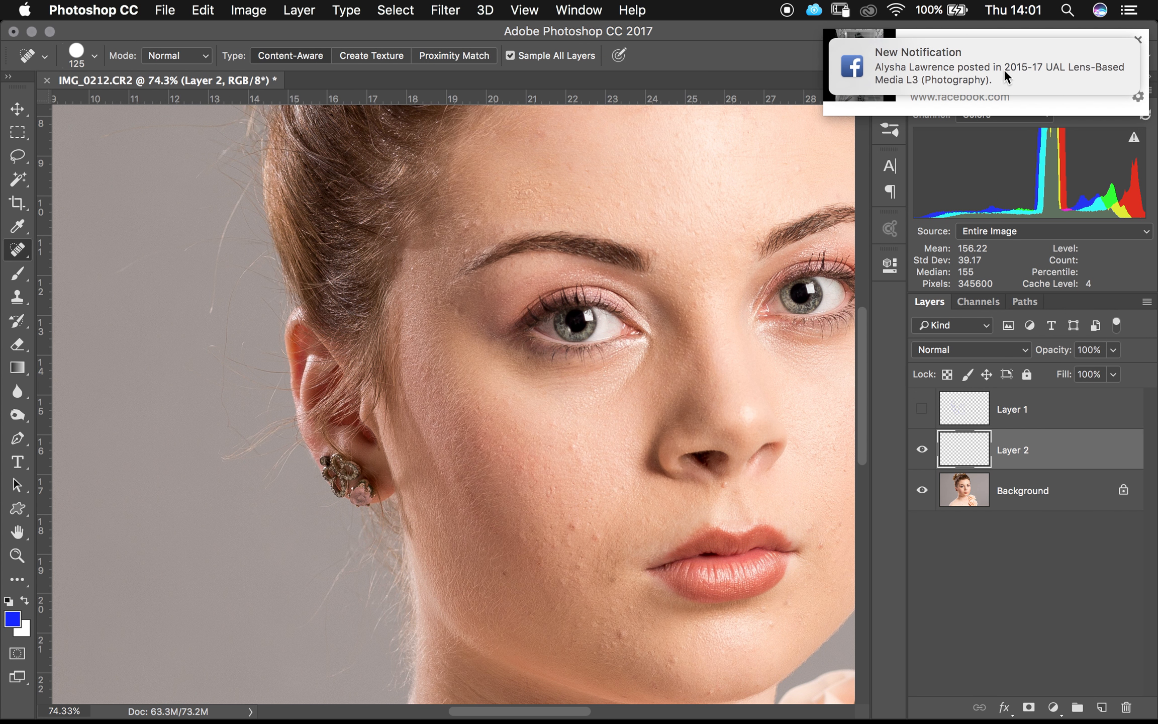
pyautogui.click(1139, 41)
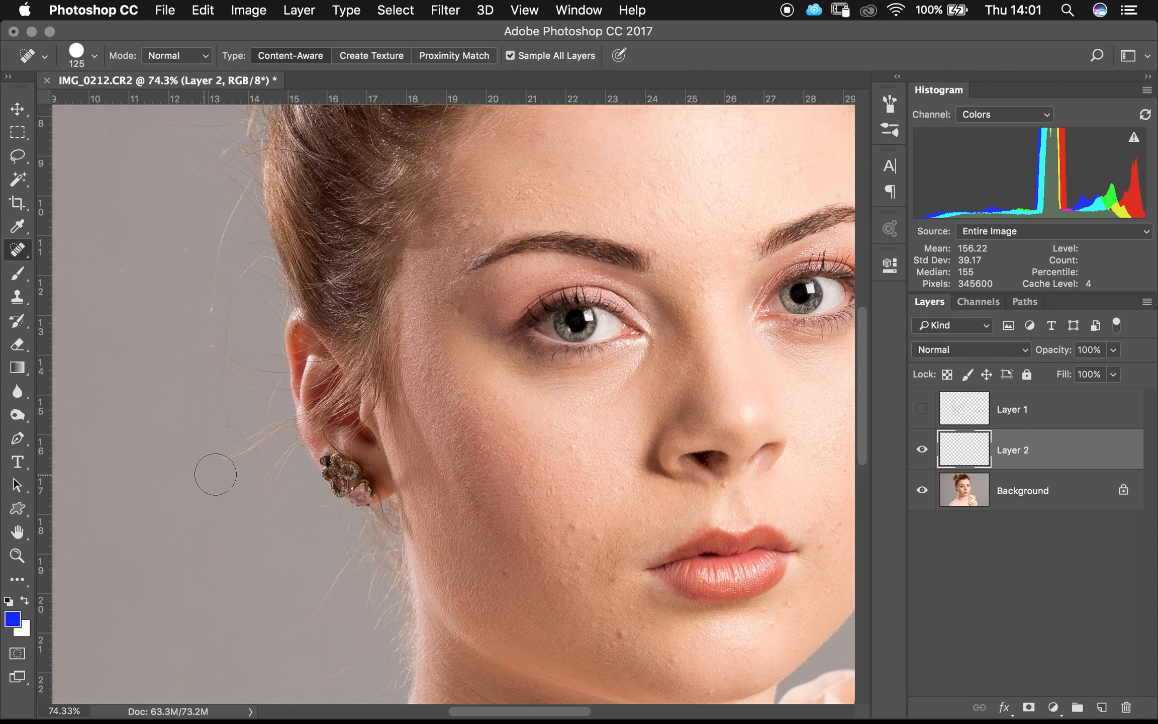
# Heal the stray hairs over the grey background beside the earring, the neck and the hair above the ear.
pyautogui.moveTo(231, 458); pyautogui.dragTo(294, 421)
pyautogui.moveTo(308, 632); pyautogui.dragTo(353, 554)
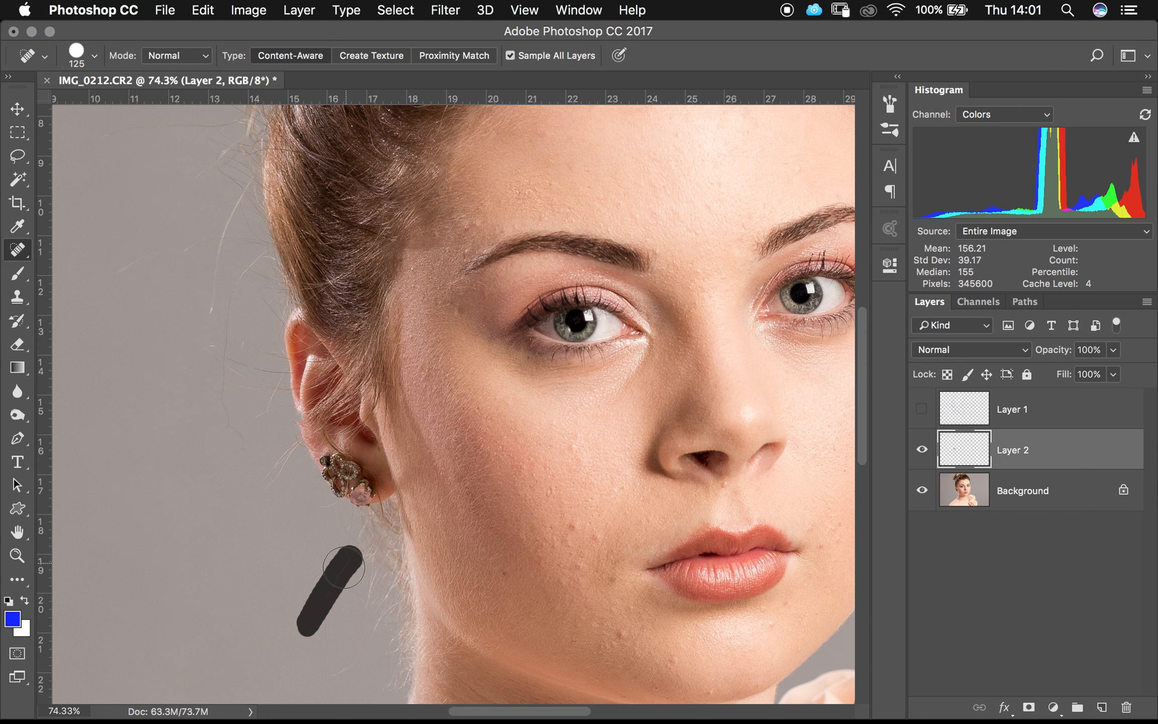
pyautogui.moveTo(196, 348); pyautogui.dragTo(217, 260)
pyautogui.moveTo(114, 277)
pyautogui.mouseDown()
pyautogui.moveTo(210, 241)
pyautogui.moveTo(239, 205)
pyautogui.mouseUp()
pyautogui.moveTo(205, 341); pyautogui.dragTo(272, 363)
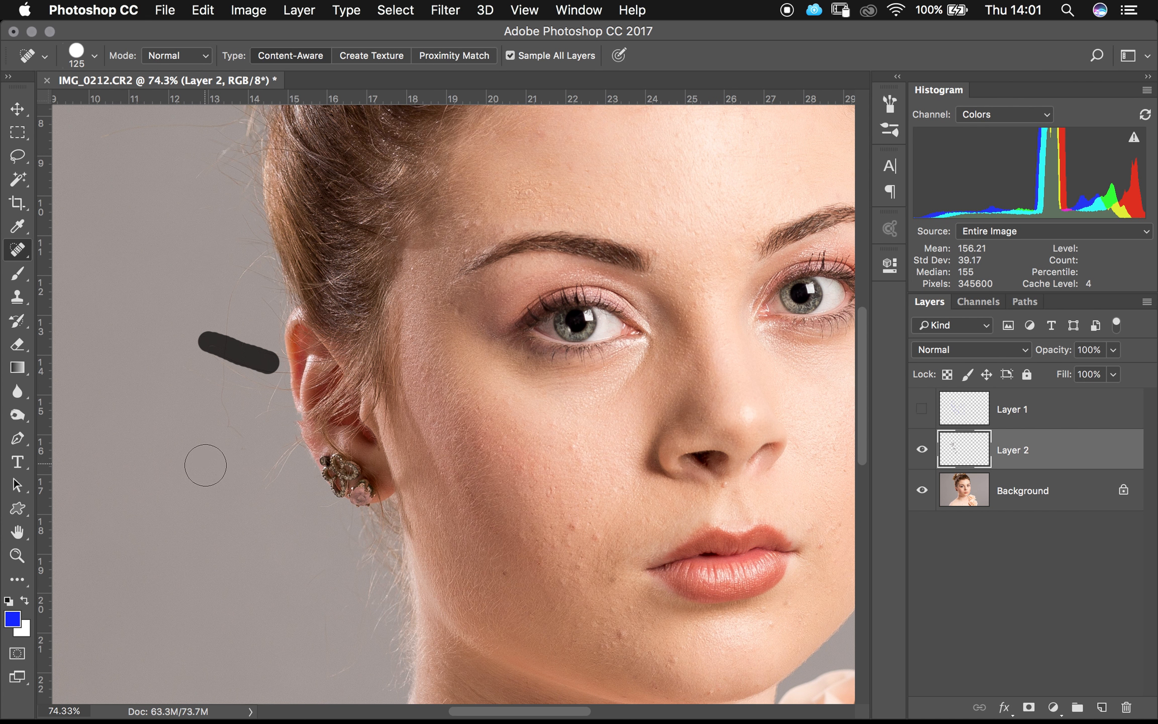
# Heal the long faint strand running past the ear and the stray hair over the background below the bun.
pyautogui.moveTo(238, 441)
pyautogui.mouseDown()
pyautogui.moveTo(218, 360)
pyautogui.moveTo(250, 266)
pyautogui.mouseUp()
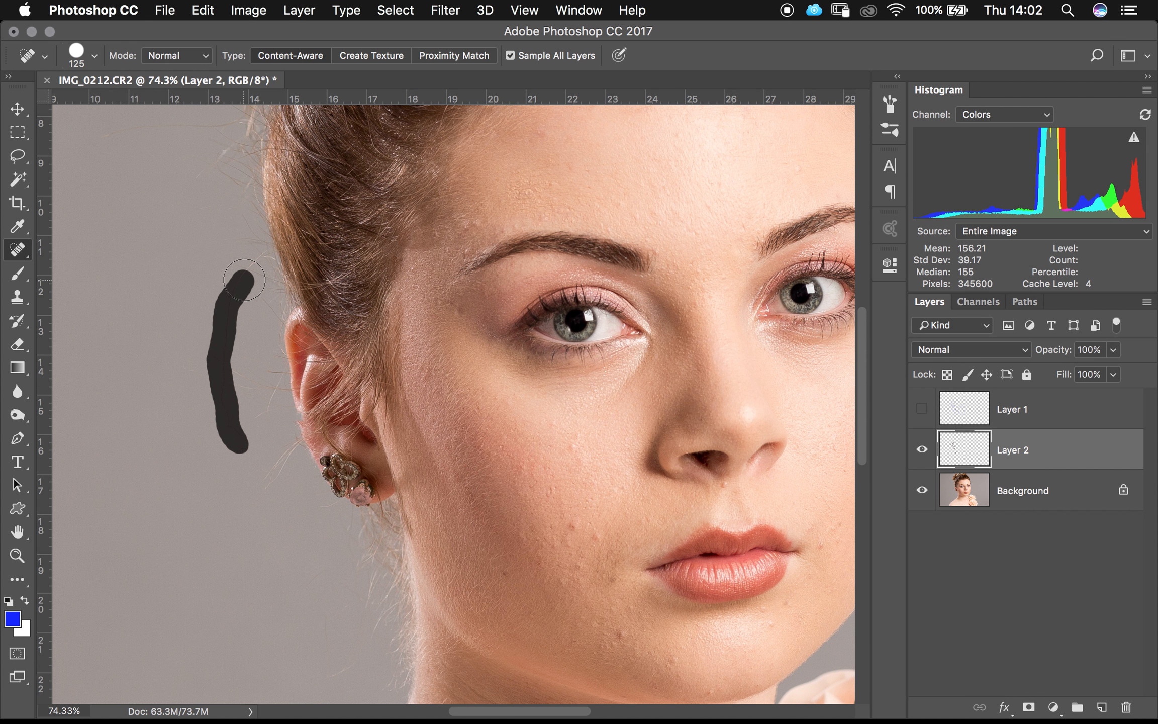
pyautogui.moveTo(232, 371); pyautogui.dragTo(273, 386)
pyautogui.moveTo(272, 476)
pyautogui.mouseDown()
pyautogui.moveTo(291, 447)
pyautogui.moveTo(265, 409)
pyautogui.moveTo(280, 407)
pyautogui.mouseUp()
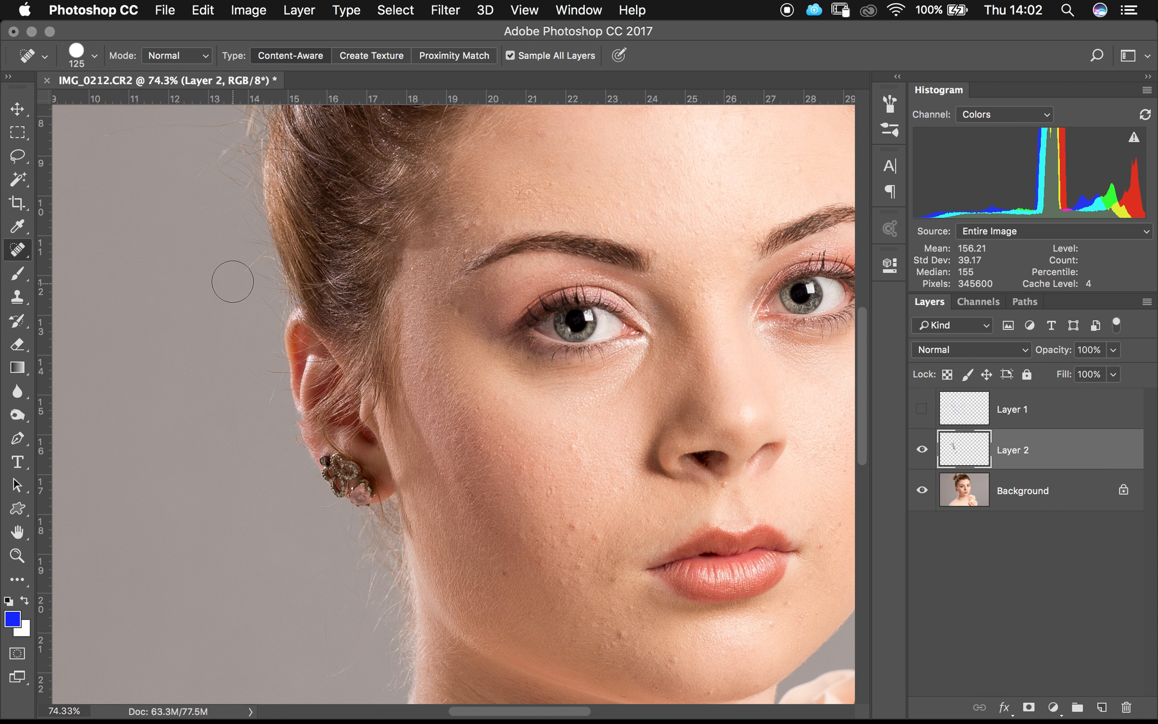
pyautogui.moveTo(232, 279); pyautogui.dragTo(252, 259)
pyautogui.scroll(5, 242, 305)
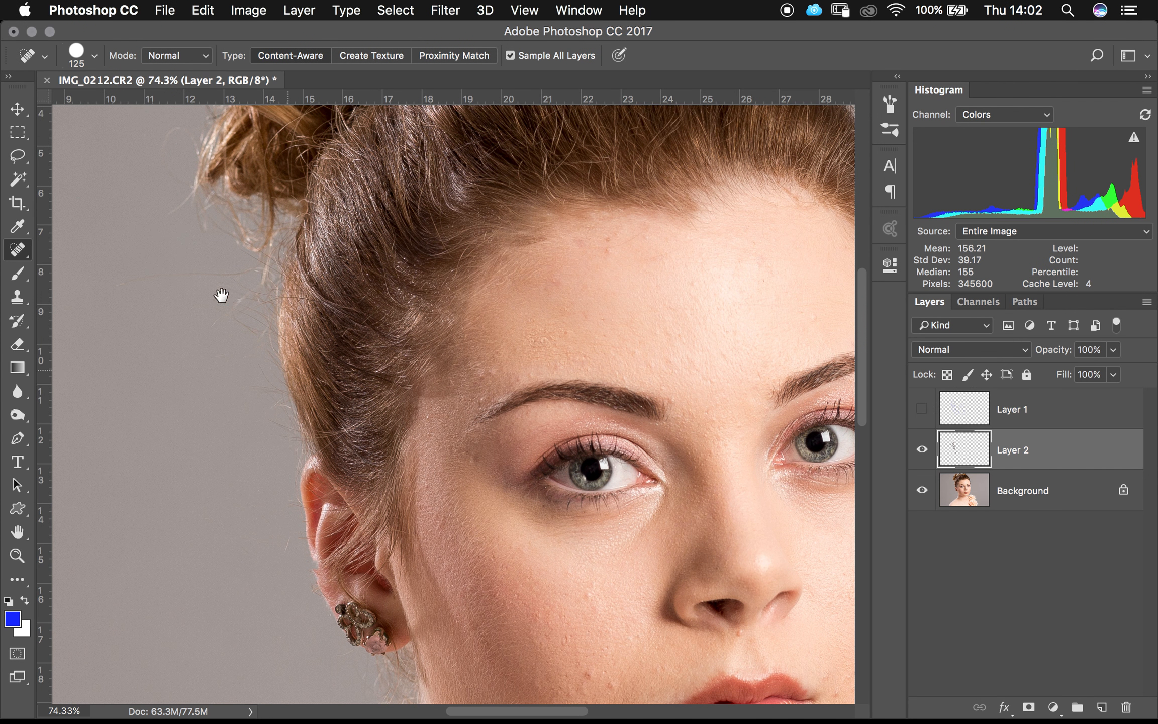
pyautogui.moveTo(115, 281)
pyautogui.mouseDown()
pyautogui.moveTo(219, 282)
pyautogui.moveTo(237, 271)
pyautogui.moveTo(230, 417)
pyautogui.moveTo(185, 332)
pyautogui.mouseUp()
# Heal the flyaway hairs over the background beside the forehead on the side opposite the visible ear.
pyautogui.hscroll(10, 406, 448)
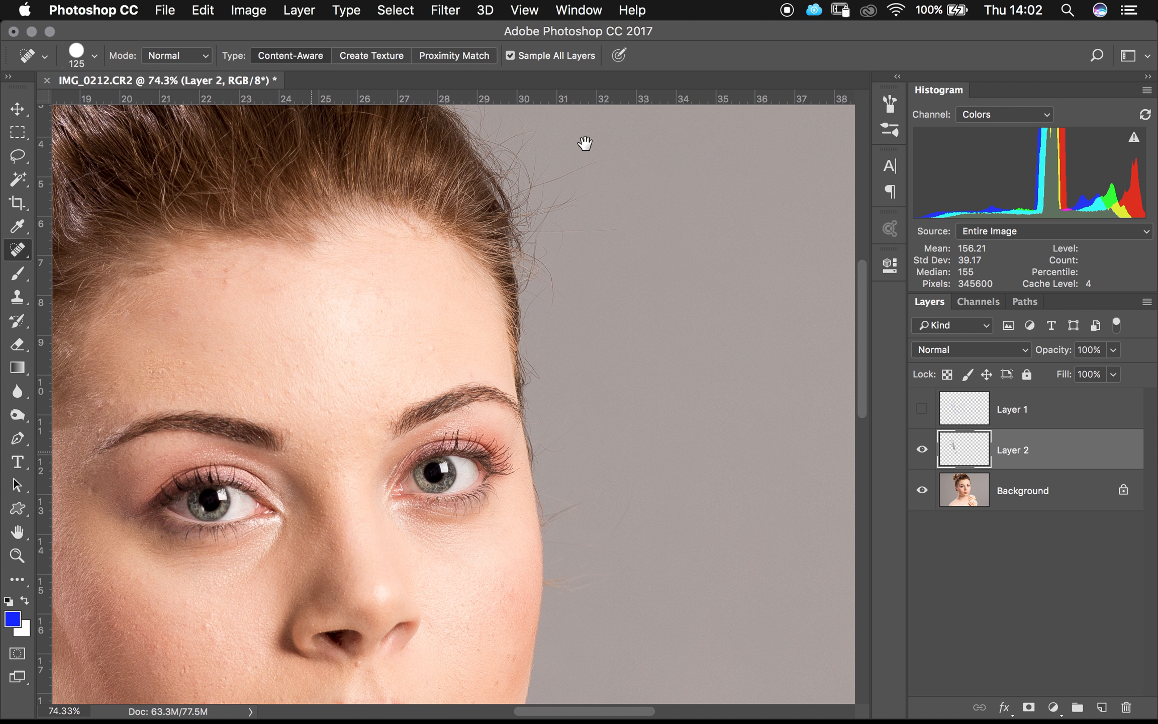
pyautogui.moveTo(623, 155); pyautogui.dragTo(565, 171)
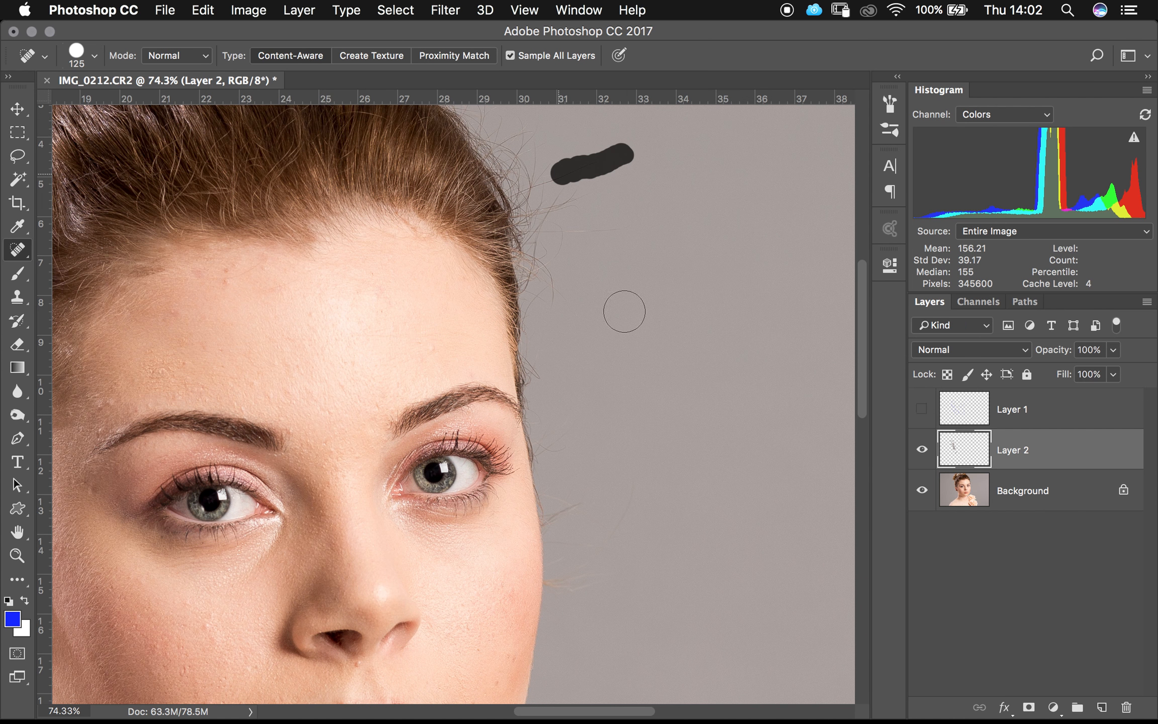
pyautogui.scroll(2, 677, 284)
pyautogui.hscroll(2, 677, 285)
pyautogui.scroll(-1, 677, 284)
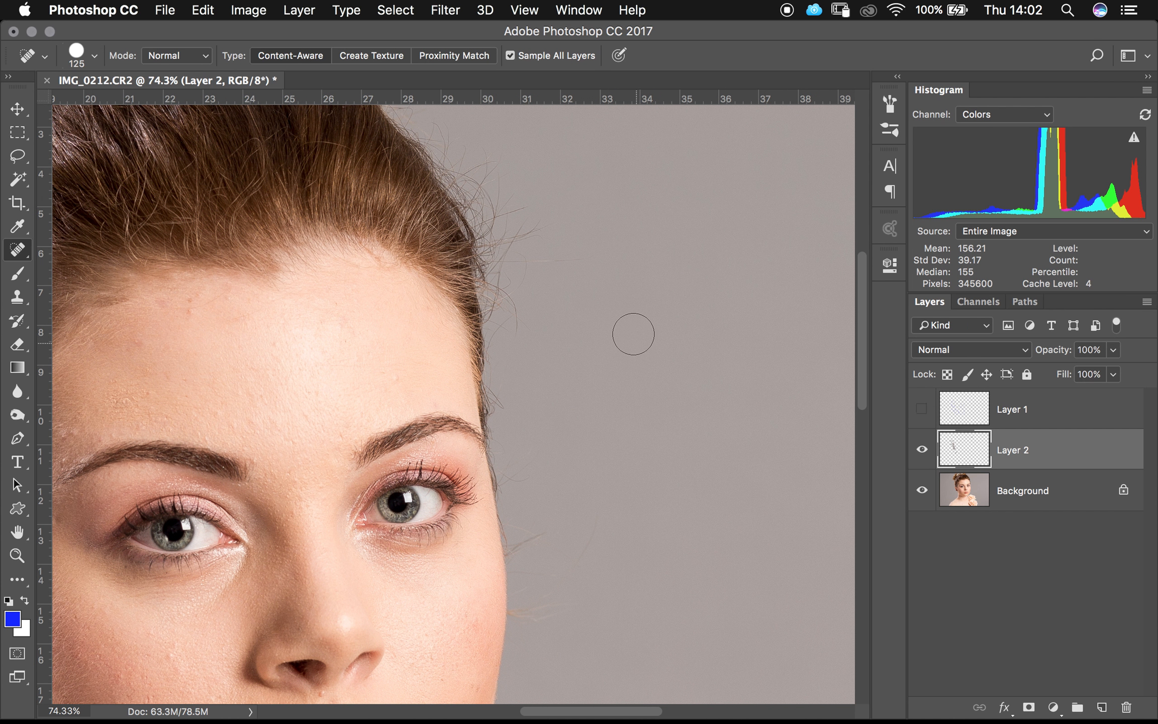
pyautogui.moveTo(606, 258); pyautogui.dragTo(552, 258)
# Heal the stray hairs over the background beside the far eye and cheek with repeated spot-healing strokes.
pyautogui.scroll(-5, 688, 473)
pyautogui.hscroll(1, 687, 473)
pyautogui.moveTo(558, 421); pyautogui.dragTo(550, 491)
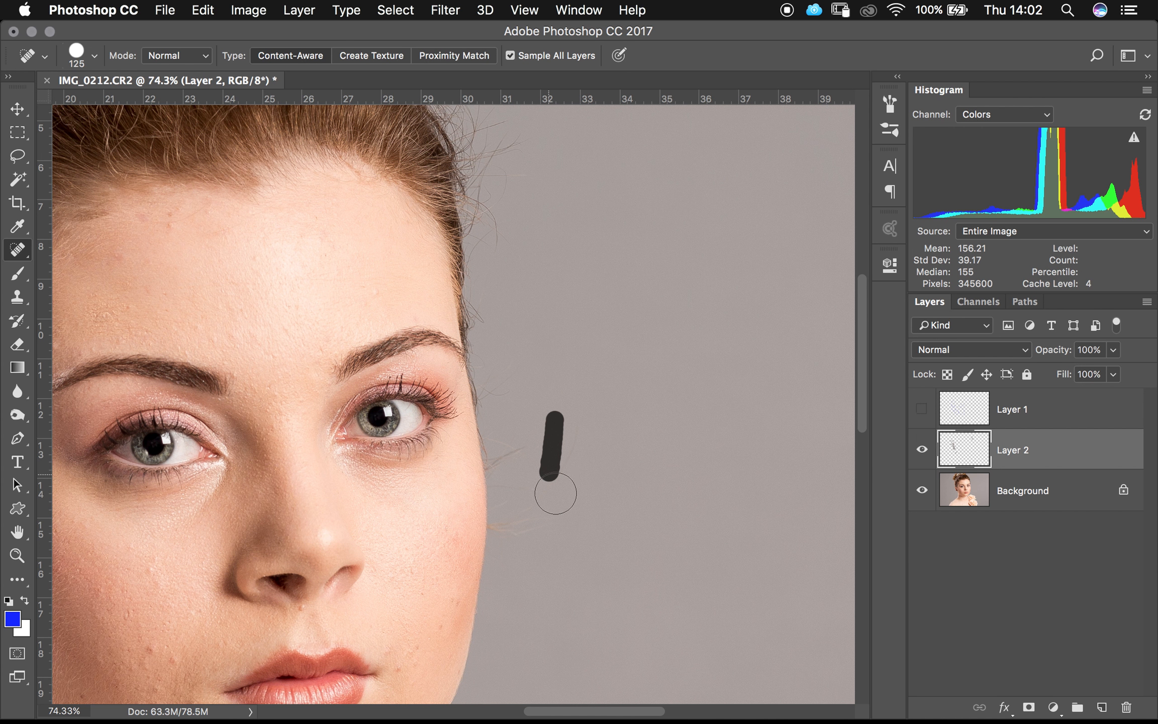
pyautogui.moveTo(530, 541)
pyautogui.mouseDown()
pyautogui.moveTo(530, 517)
pyautogui.moveTo(501, 525)
pyautogui.mouseUp()
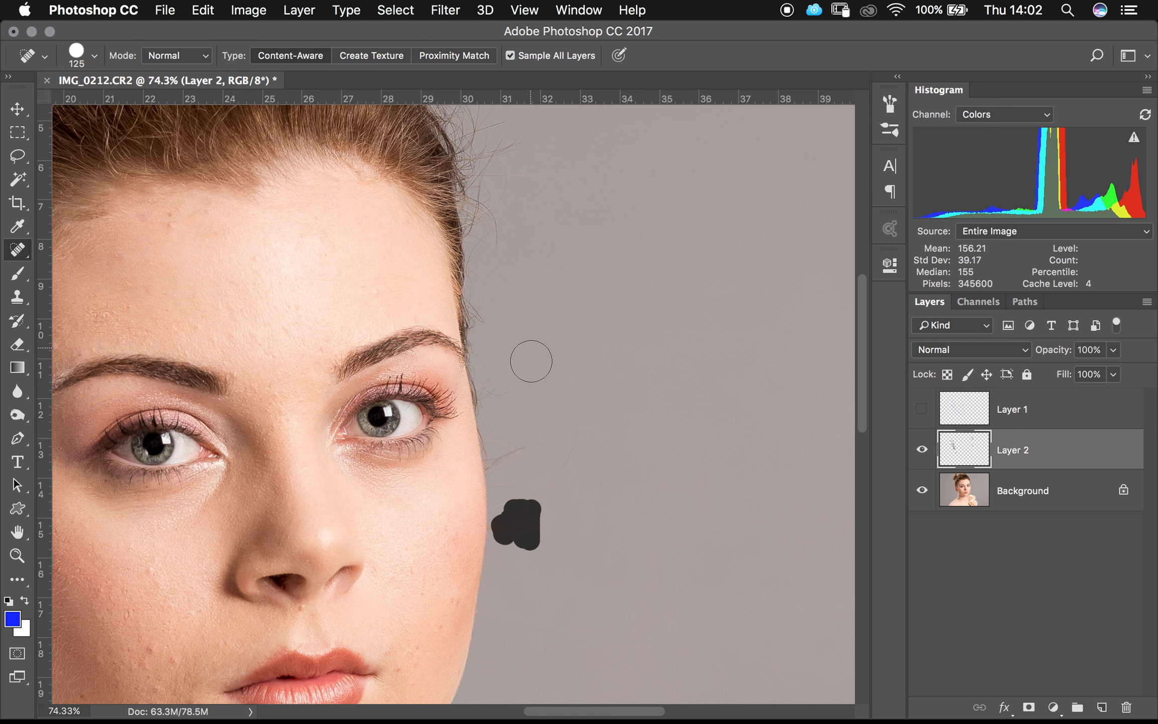
pyautogui.moveTo(553, 435)
pyautogui.mouseDown()
pyautogui.moveTo(543, 479)
pyautogui.moveTo(502, 481)
pyautogui.moveTo(521, 446)
pyautogui.moveTo(490, 471)
pyautogui.mouseUp()
pyautogui.moveTo(553, 425); pyautogui.dragTo(527, 489)
pyautogui.moveTo(581, 426); pyautogui.dragTo(552, 483)
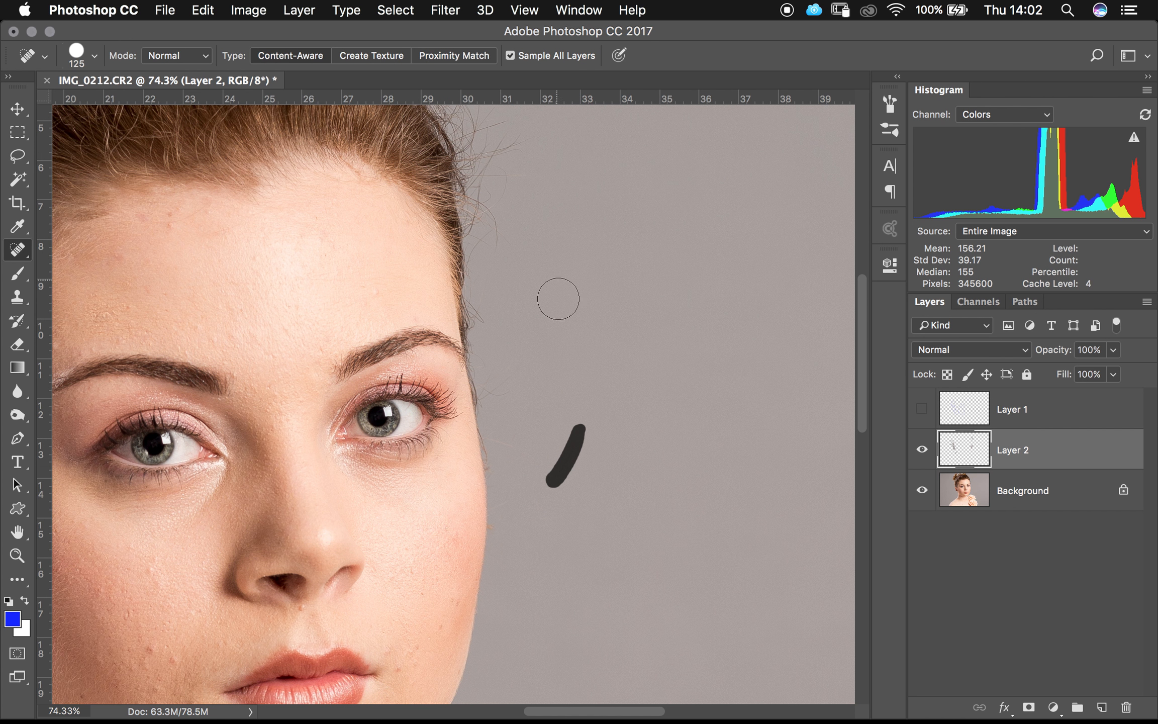
pyautogui.click(514, 491)
# Switch Layer 2's visibility off and on to compare the whole portrait before and after the hair cleanup.
pyautogui.hscroll(-7, 542, 358)
pyautogui.scroll(3, 542, 359)
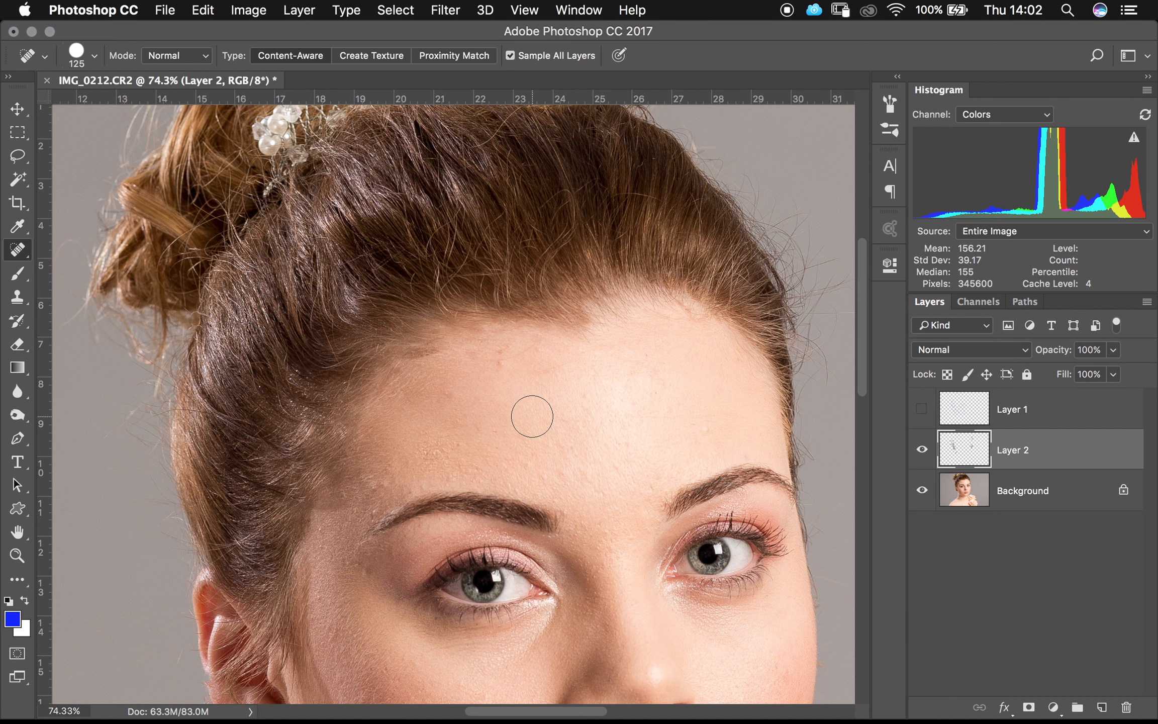
pyautogui.scroll(-8, 536, 420)
pyautogui.scroll(-1, 535, 419)
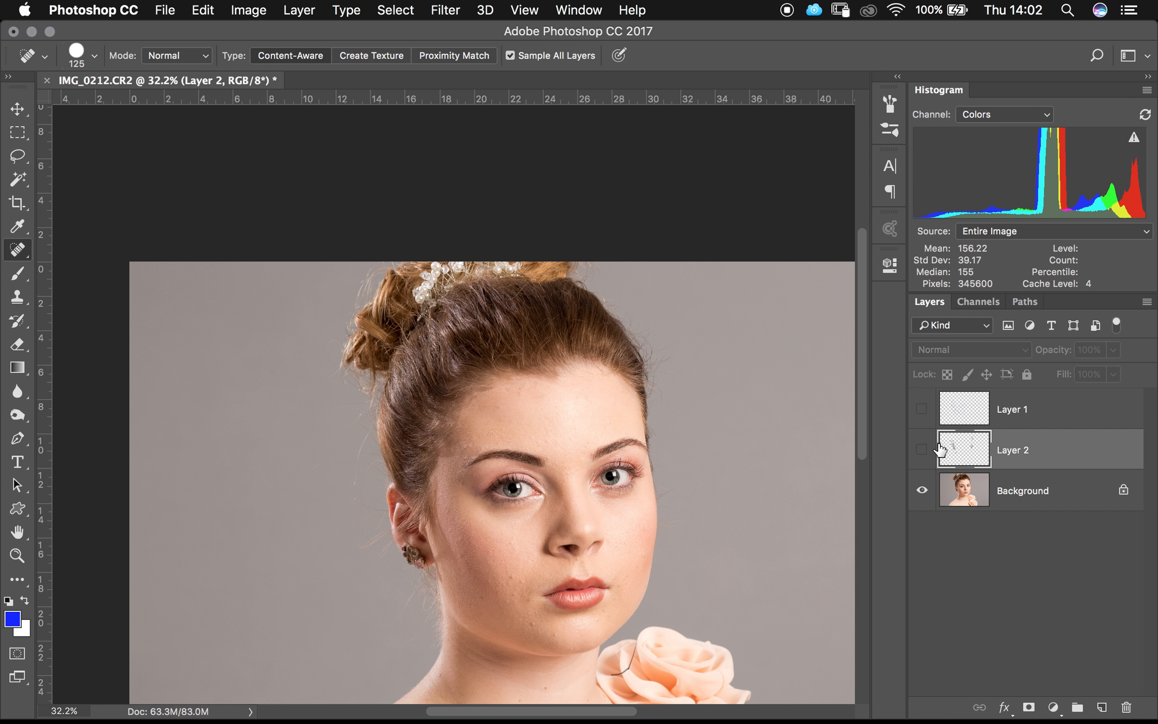
pyautogui.click(924, 452)
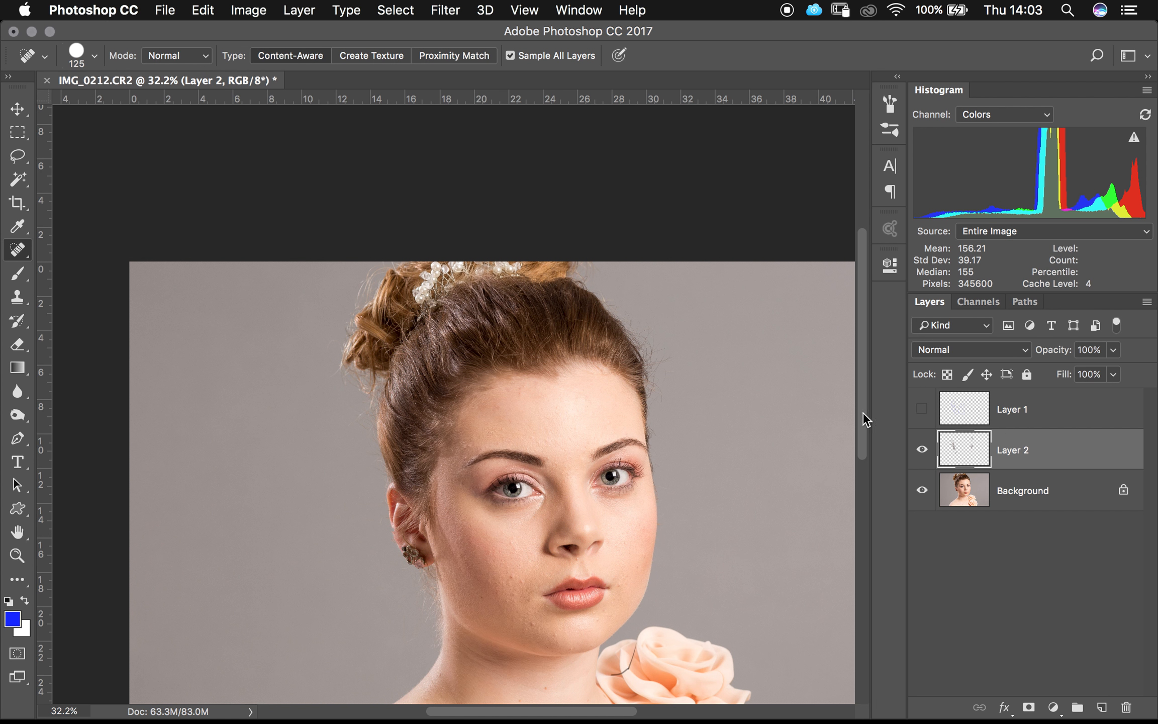
# Heal the blemishes on the near cheek, around the mouth corner and on the jaw with the Spot Healing Brush.
pyautogui.moveTo(863, 413); pyautogui.dragTo(868, 471)
pyautogui.scroll(8, 496, 614)
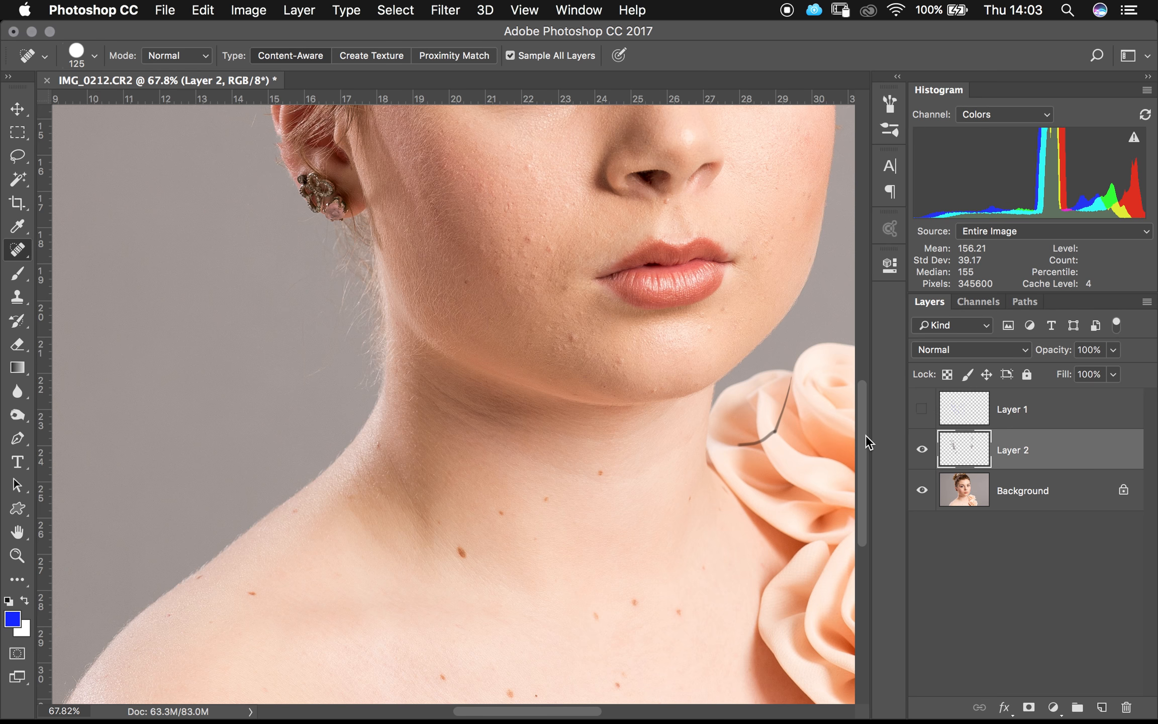
pyautogui.scroll(5, 862, 413)
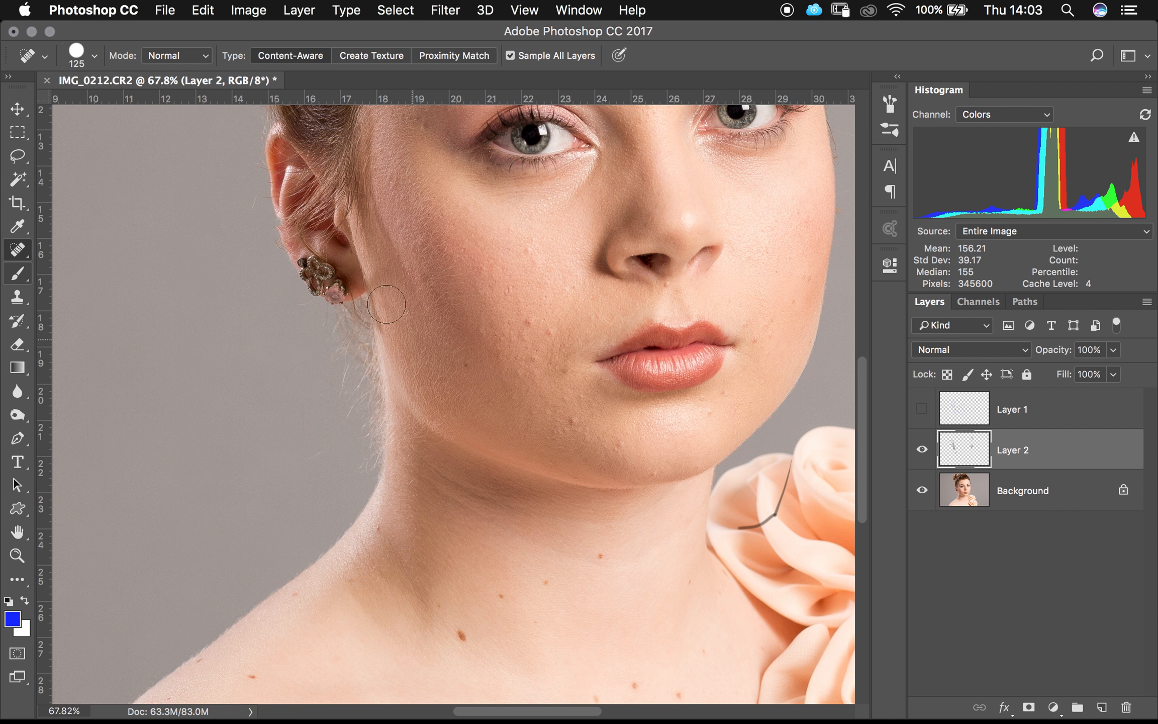
pyautogui.click(530, 325)
pyautogui.click(551, 332)
pyautogui.click(569, 419)
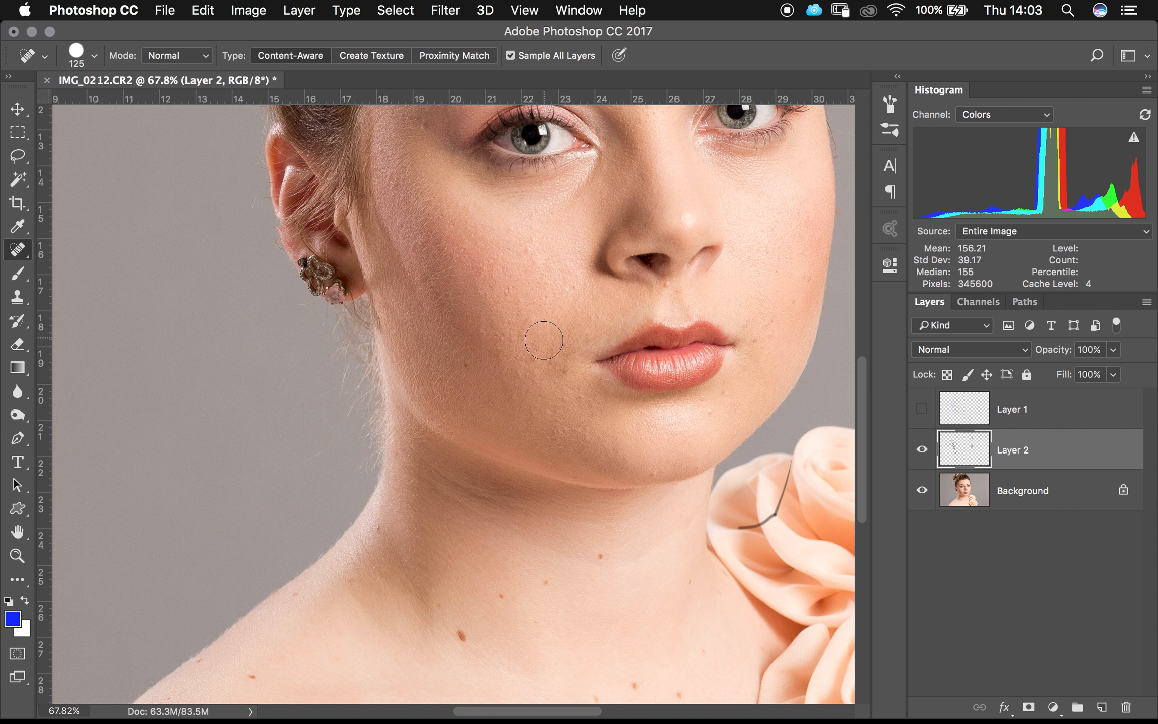
pyautogui.click(530, 353)
pyautogui.click(521, 369)
pyautogui.click(29, 255)
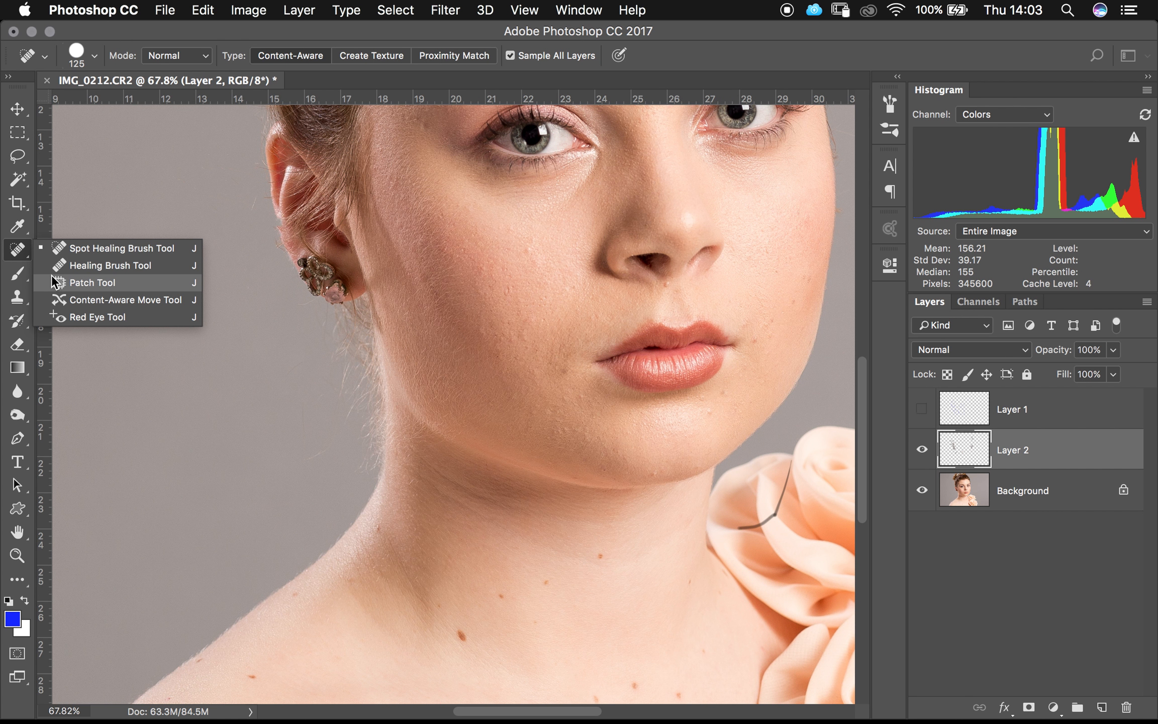
pyautogui.click(18, 301)
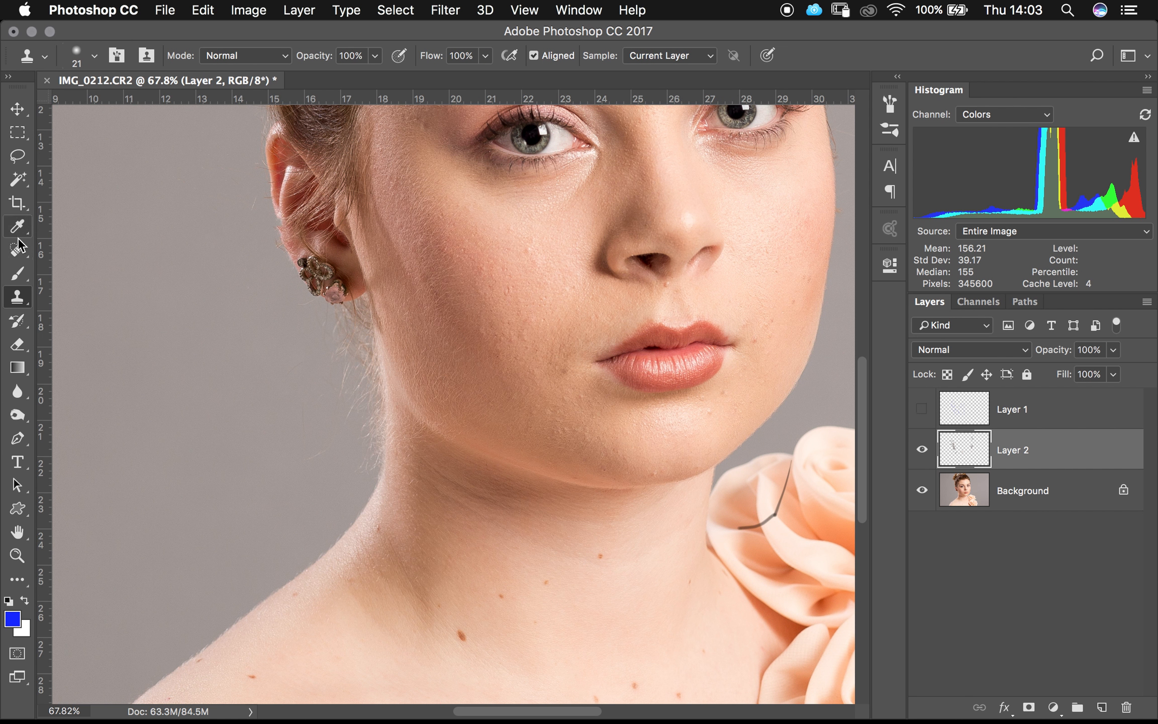
pyautogui.moveTo(18, 249); pyautogui.dragTo(136, 261)
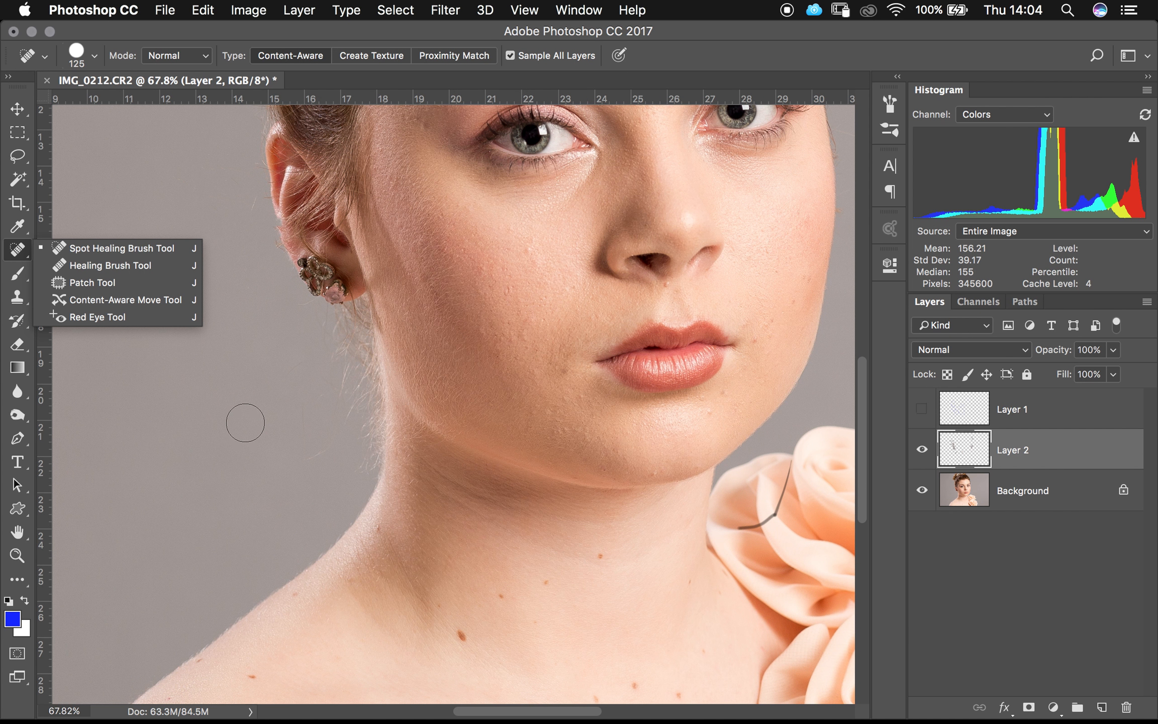
pyautogui.click(247, 427)
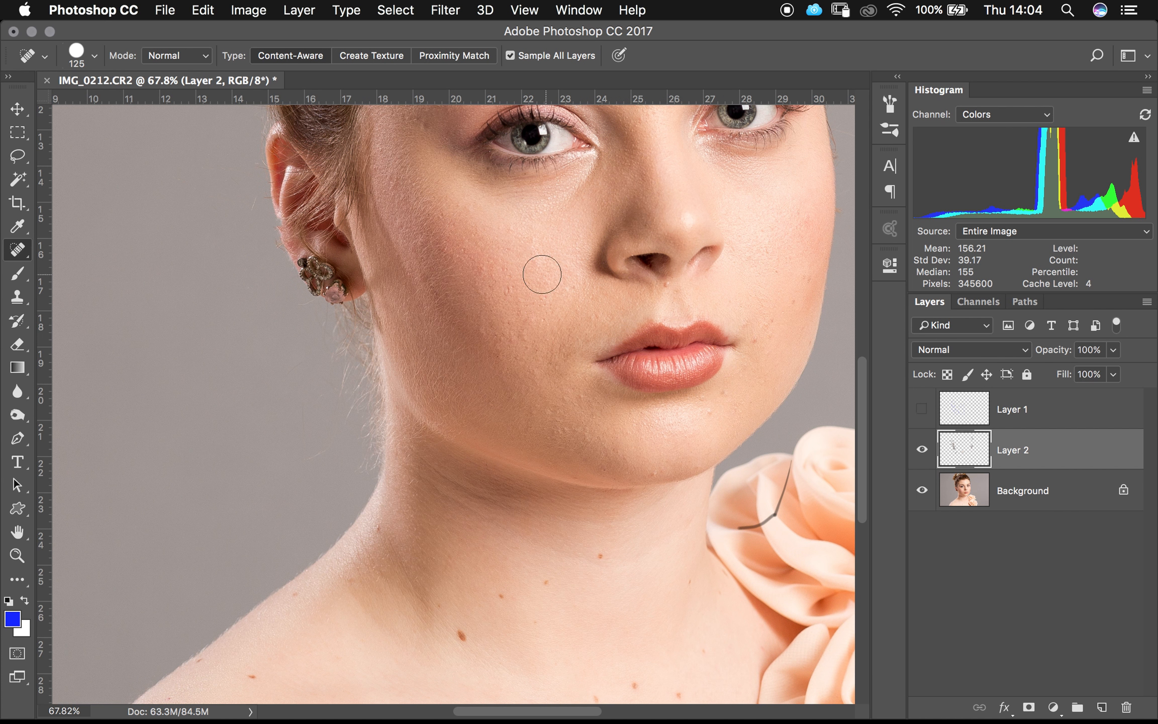
# Heal the remaining spots on the near cheek, the far cheek and the skin between nose and upper lip.
pyautogui.click(522, 328)
pyautogui.press('space')
pyautogui.moveTo(704, 335)
pyautogui.mouseDown()
pyautogui.moveTo(634, 354)
pyautogui.moveTo(650, 357)
pyautogui.mouseUp()
pyautogui.click(725, 317)
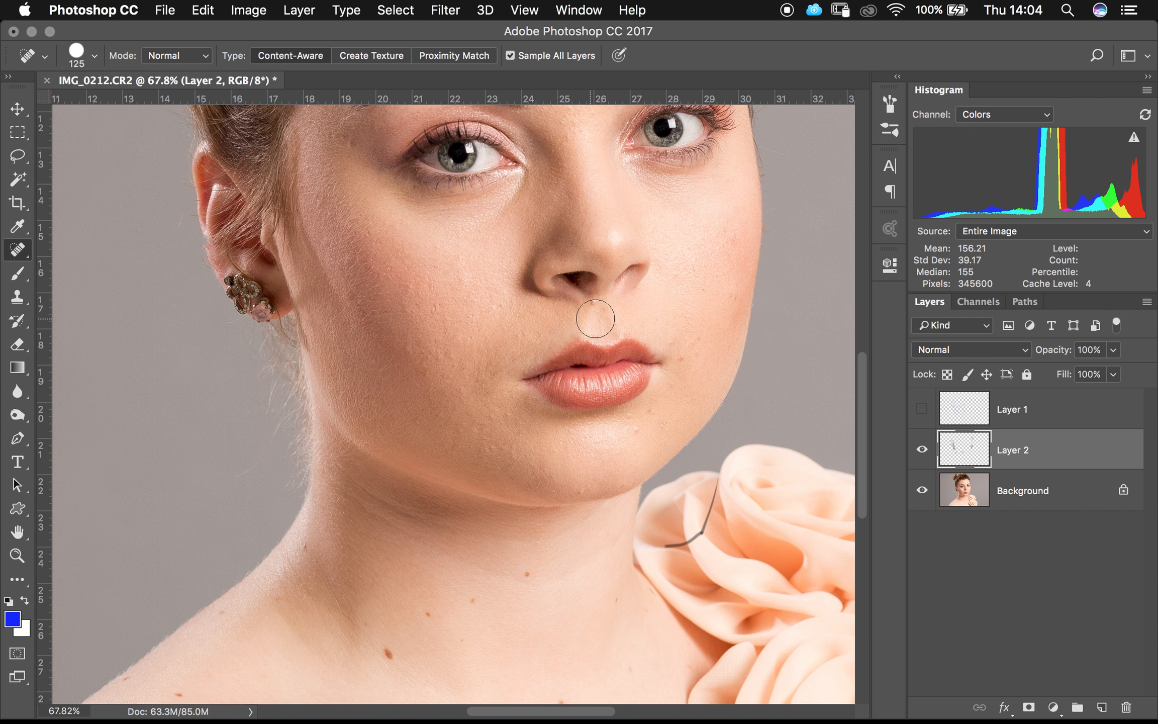
pyautogui.click(592, 301)
# Heal the spots beside the far corner of the mouth and on the chin below it.
pyautogui.press('space')
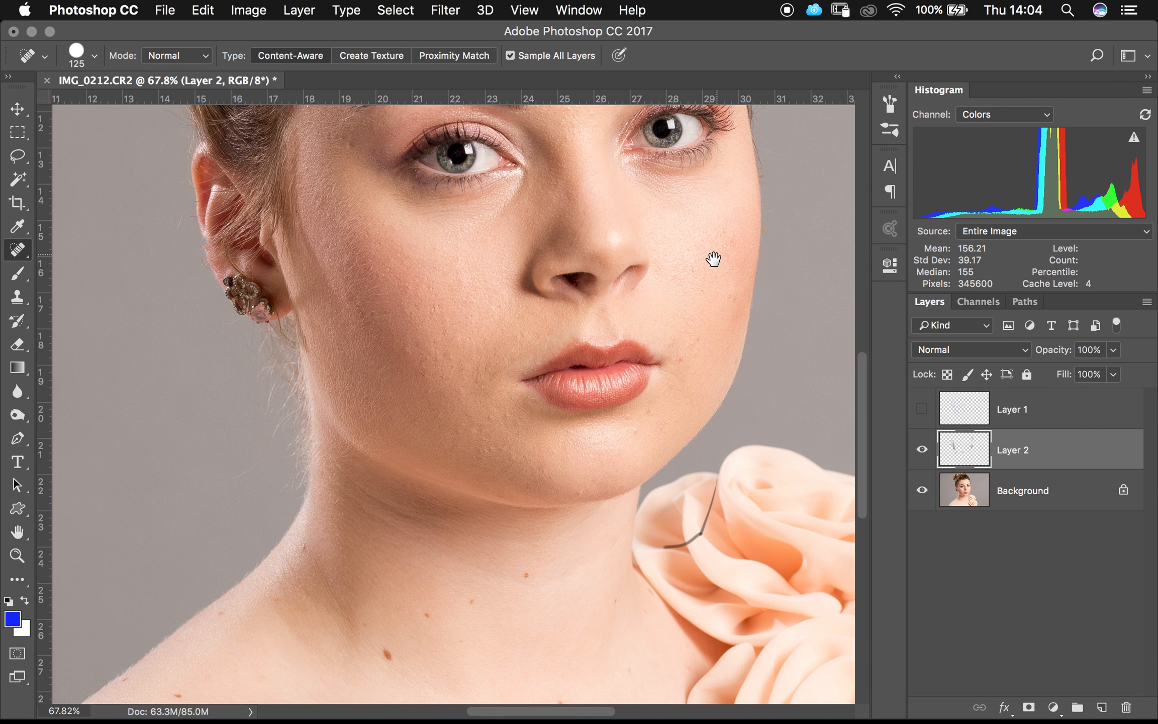
pyautogui.moveTo(713, 259); pyautogui.dragTo(696, 317)
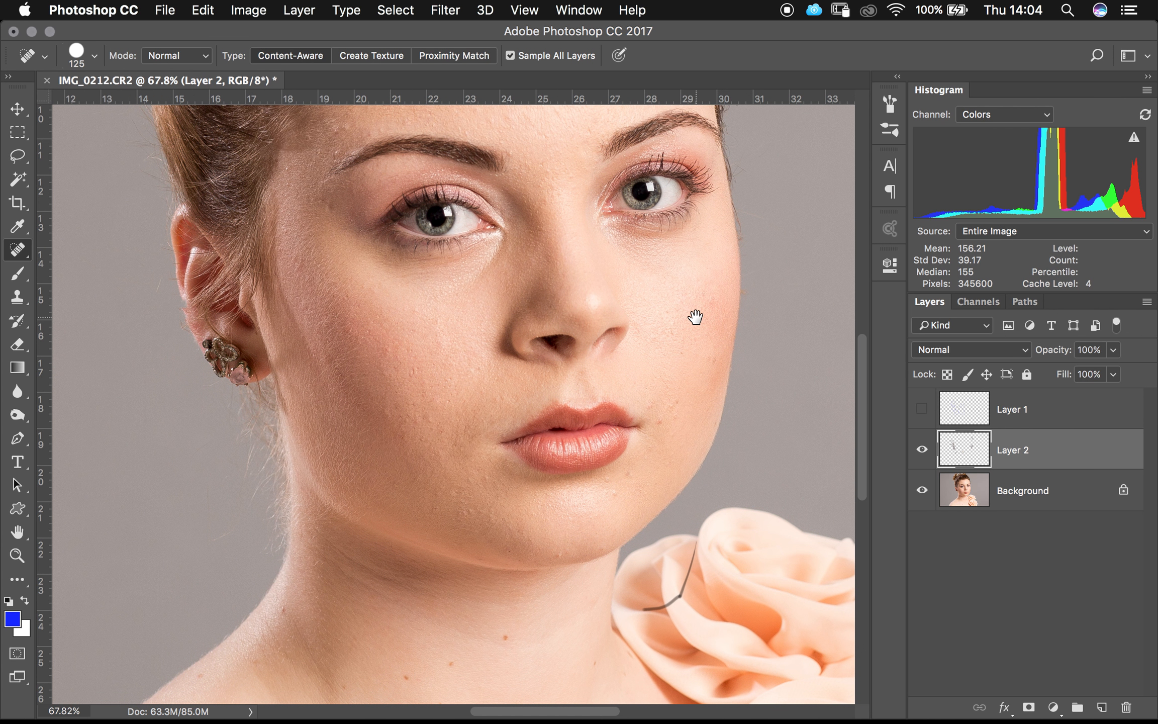
pyautogui.click(660, 420)
pyautogui.click(627, 476)
# Heal the spot on the forehead near the hairline and the blemish above the near eyebrow's outer end.
pyautogui.moveTo(666, 387); pyautogui.dragTo(585, 532)
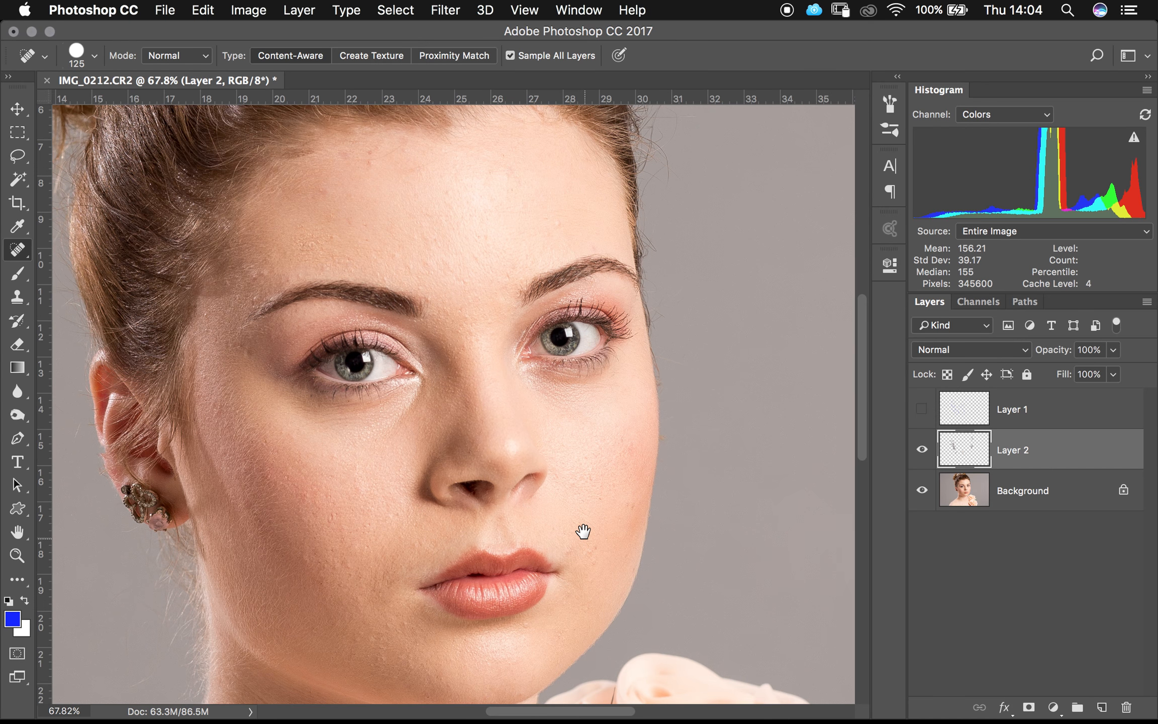
pyautogui.click(372, 160)
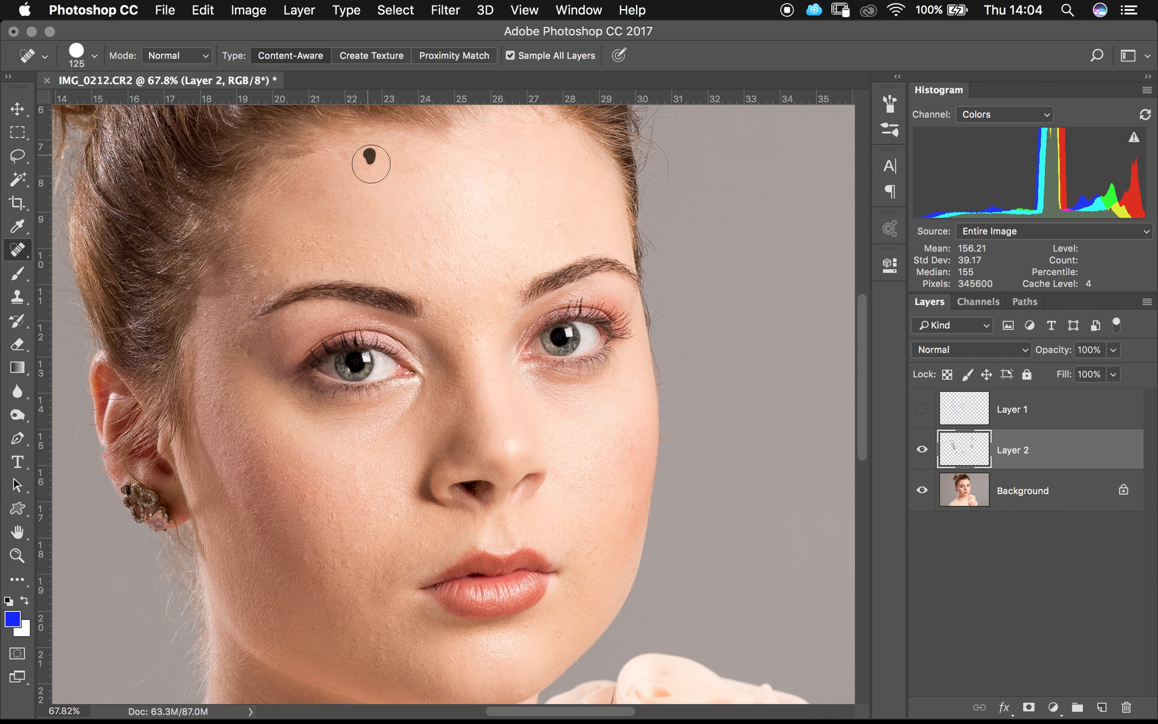
pyautogui.click(254, 273)
# Examine the moles on the neck and chest, and the retouched skin of the face.
pyautogui.moveTo(402, 609); pyautogui.dragTo(454, 341)
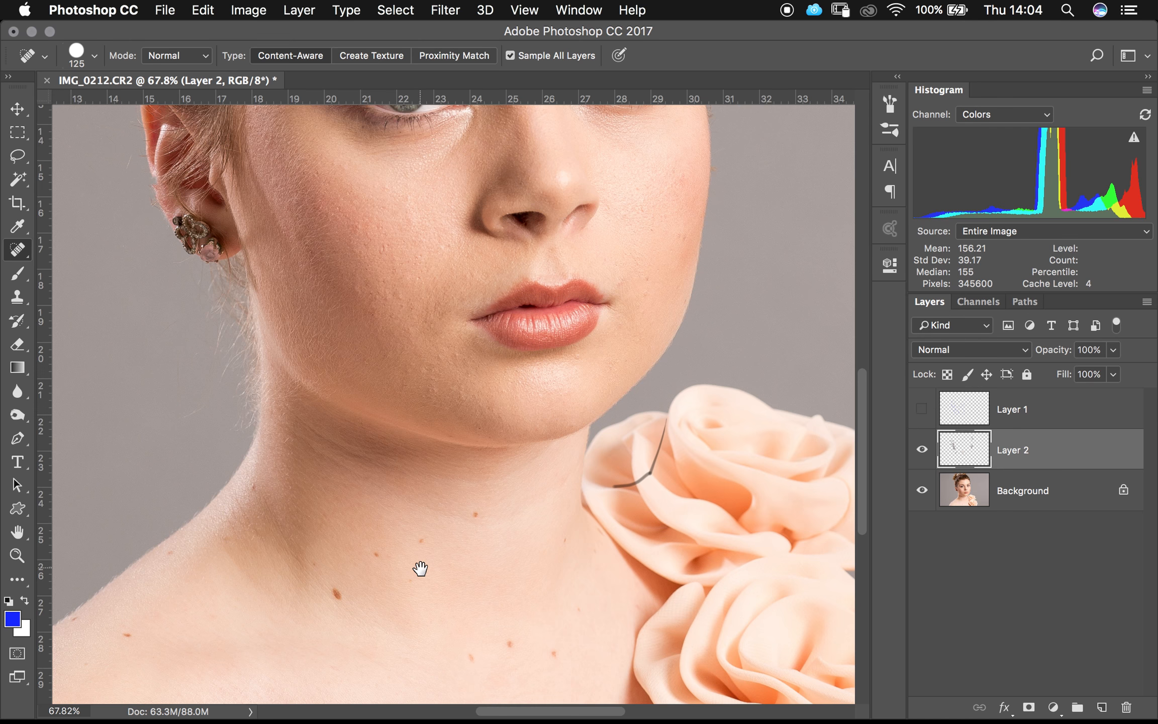
pyautogui.moveTo(383, 592)
pyautogui.mouseDown()
pyautogui.moveTo(458, 439)
pyautogui.moveTo(486, 427)
pyautogui.mouseUp()
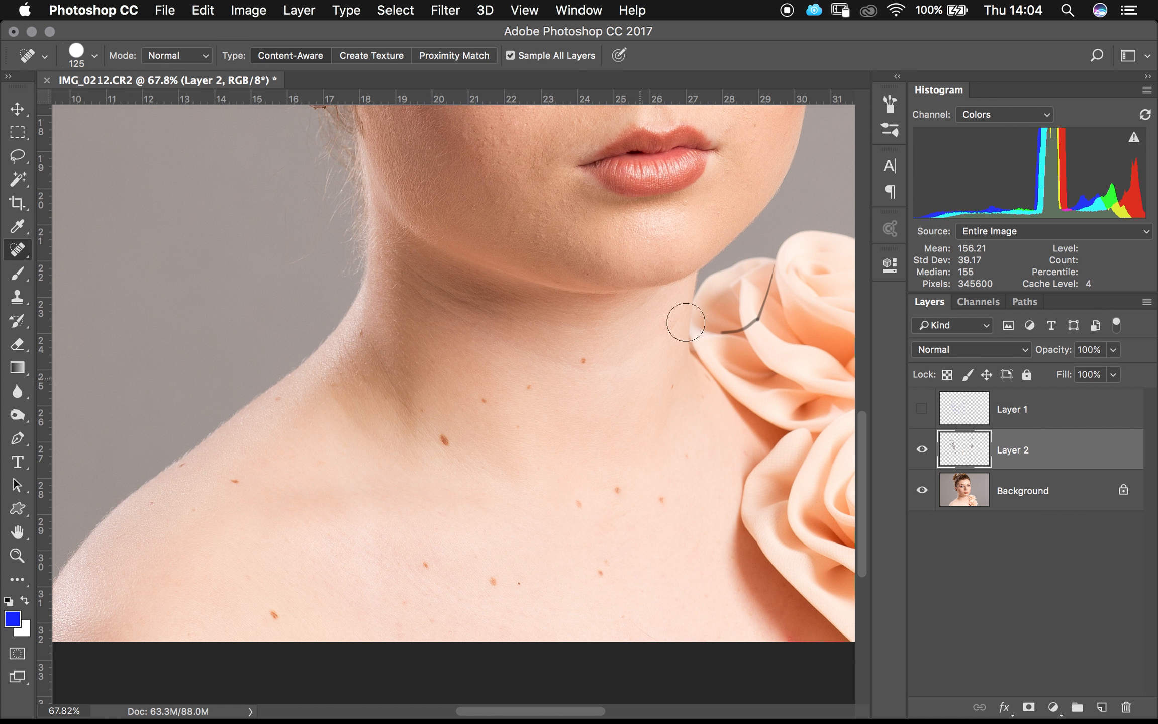
pyautogui.moveTo(617, 274)
pyautogui.mouseDown()
pyautogui.moveTo(550, 275)
pyautogui.moveTo(514, 316)
pyautogui.mouseUp()
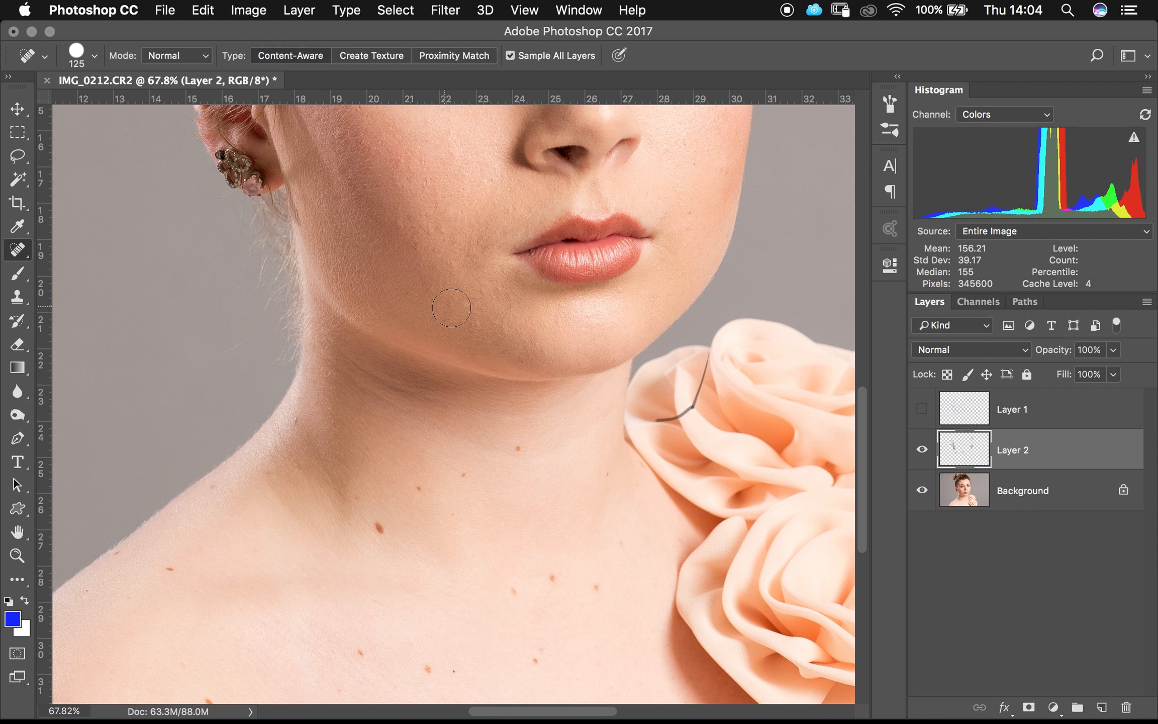
pyautogui.moveTo(257, 545)
pyautogui.mouseDown()
pyautogui.moveTo(388, 430)
pyautogui.moveTo(330, 454)
pyautogui.moveTo(256, 462)
pyautogui.moveTo(171, 668)
pyautogui.mouseUp()
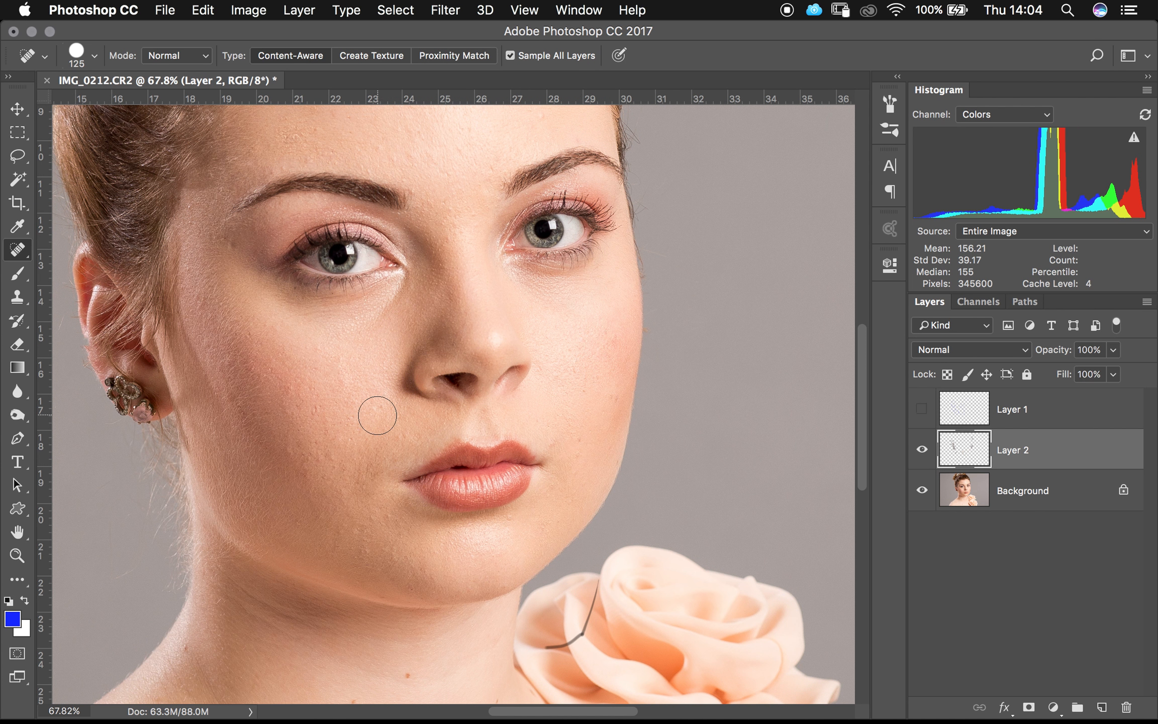
pyautogui.moveTo(332, 396)
pyautogui.mouseDown()
pyautogui.moveTo(397, 404)
pyautogui.moveTo(247, 390)
pyautogui.moveTo(405, 405)
pyautogui.moveTo(329, 407)
pyautogui.moveTo(332, 214)
pyautogui.moveTo(315, 128)
pyautogui.moveTo(339, 570)
pyautogui.mouseUp()
pyautogui.moveTo(340, 617)
pyautogui.mouseDown()
pyautogui.moveTo(323, 319)
pyautogui.moveTo(326, 383)
pyautogui.moveTo(278, 377)
pyautogui.moveTo(293, 386)
pyautogui.mouseUp()
# Toggle Layer 2's visibility repeatedly to compare the face before and after the skin retouching.
pyautogui.rightClick(918, 446)
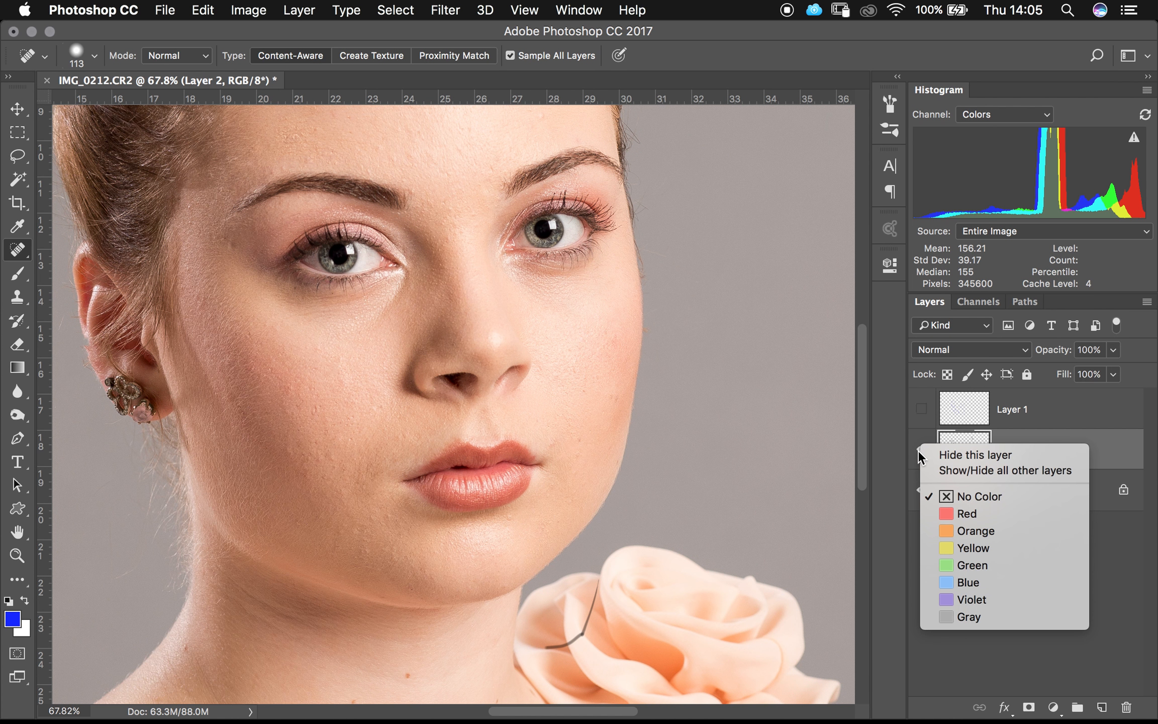
pyautogui.click(912, 458)
pyautogui.rightClick(918, 445)
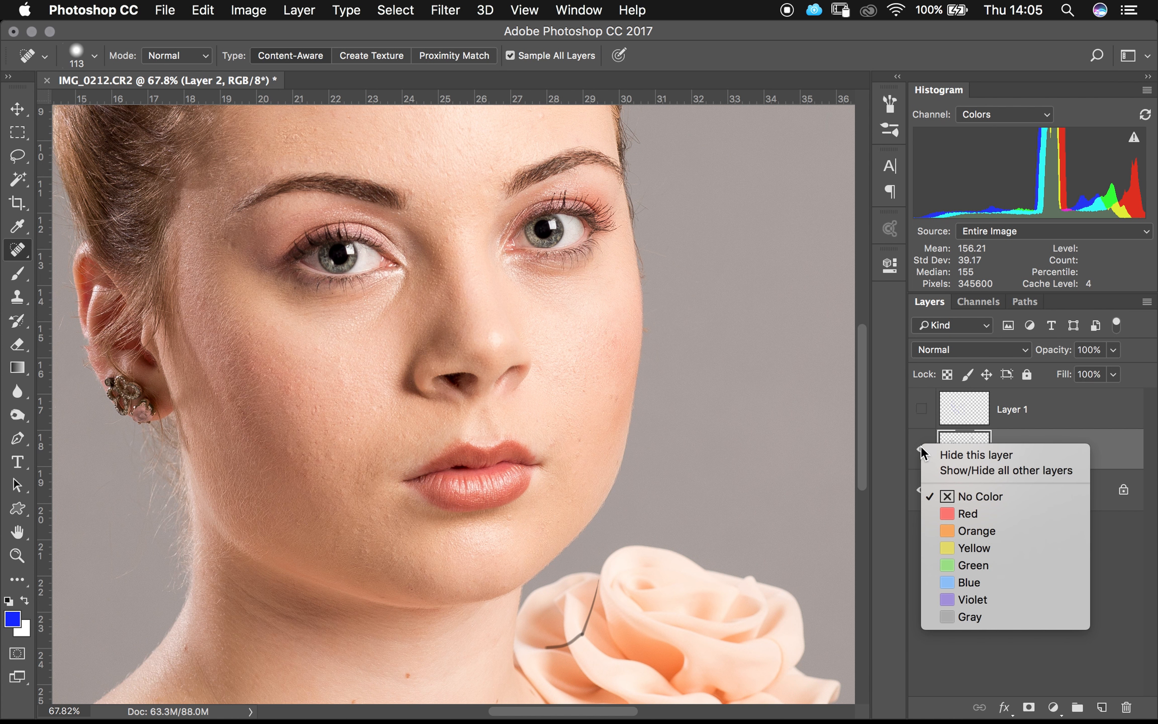
pyautogui.click(895, 591)
pyautogui.click(922, 453)
pyautogui.click(922, 454)
pyautogui.click(923, 452)
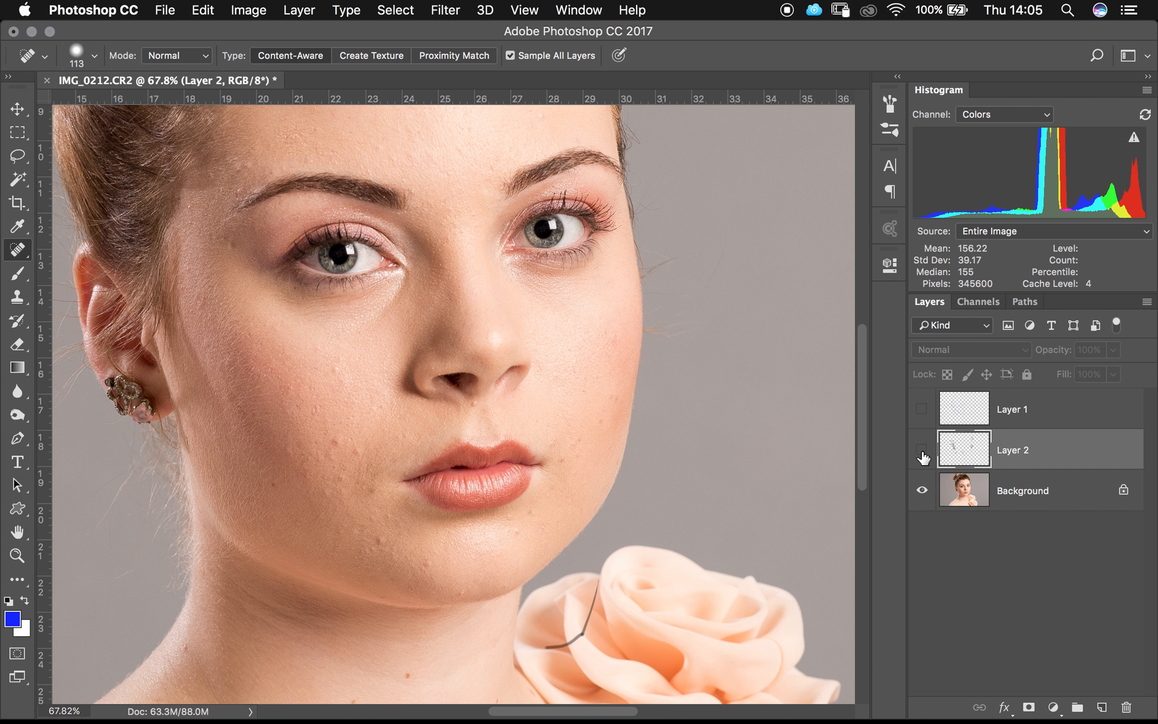
# Show Layer 2 again and heal the small mark on the upper cheek below the near eye's outer corner.
pyautogui.click(923, 452)
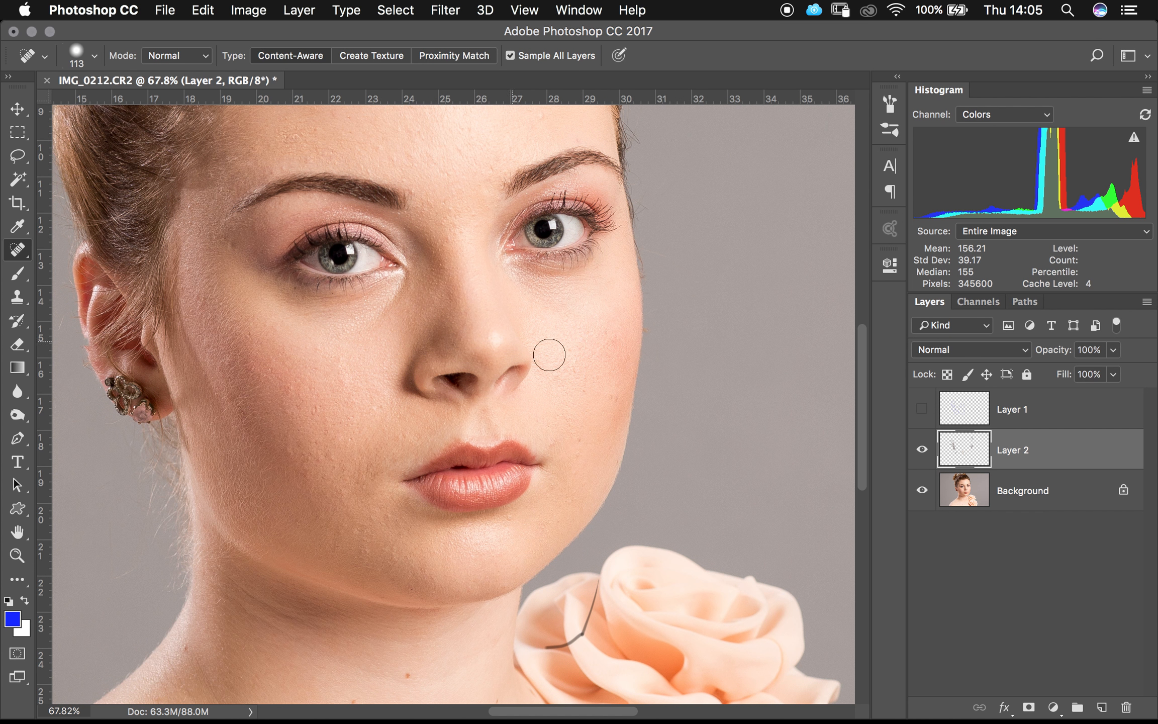
pyautogui.press('space')
pyautogui.moveTo(339, 382)
pyautogui.mouseDown()
pyautogui.moveTo(317, 426)
pyautogui.moveTo(328, 418)
pyautogui.mouseUp()
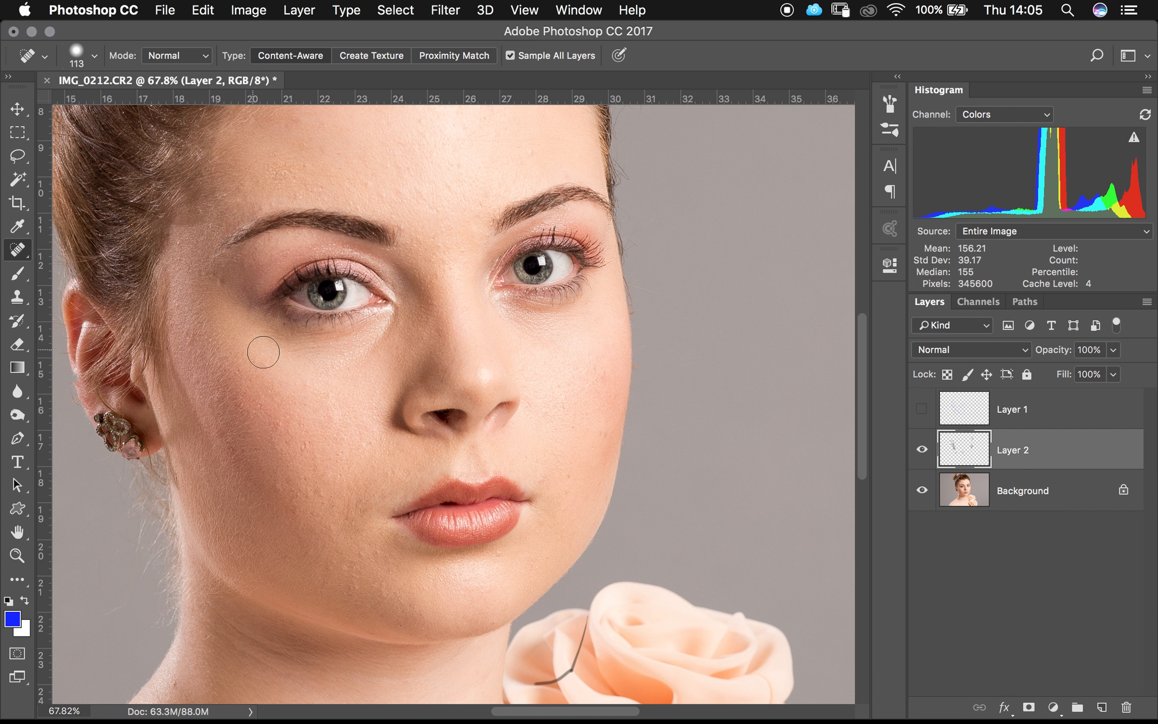
pyautogui.moveTo(288, 350)
pyautogui.mouseDown()
pyautogui.moveTo(314, 349)
pyautogui.moveTo(338, 374)
pyautogui.moveTo(322, 377)
pyautogui.mouseUp()
pyautogui.scroll(5, 323, 377)
pyautogui.click(194, 383)
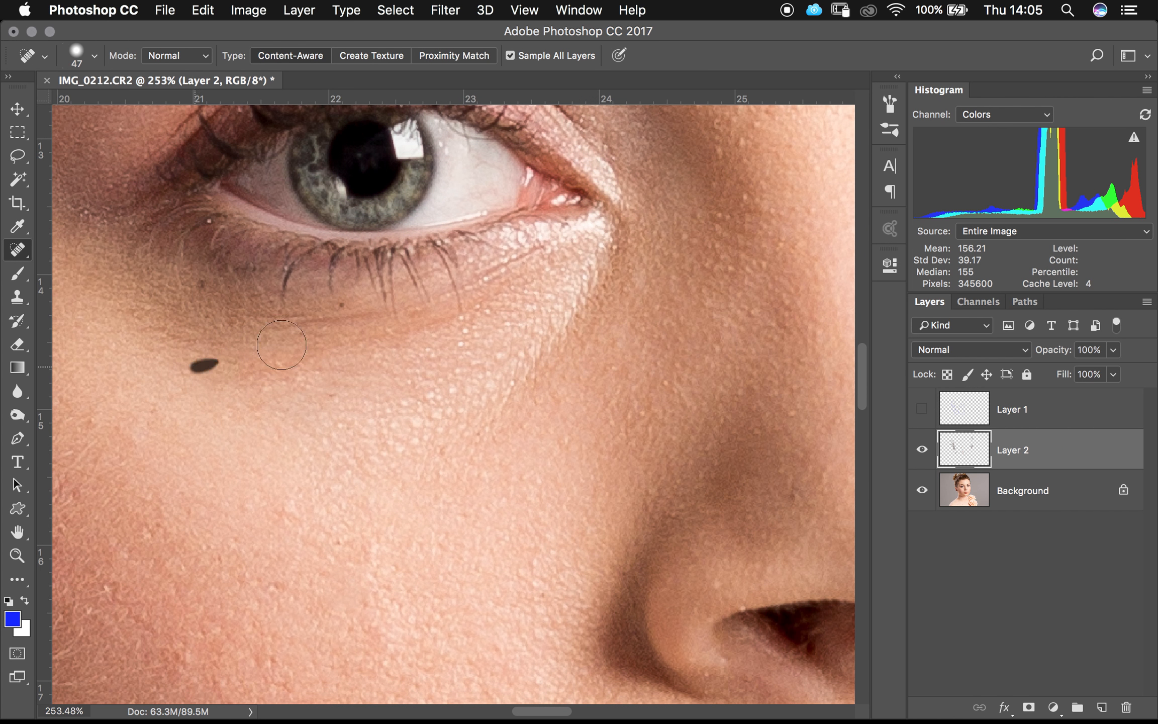
# Brush over the fine lines beneath the near eye, up to its inner corner, with the Spot Healing Brush.
pyautogui.moveTo(244, 316); pyautogui.dragTo(352, 317)
pyautogui.moveTo(272, 331); pyautogui.dragTo(372, 317)
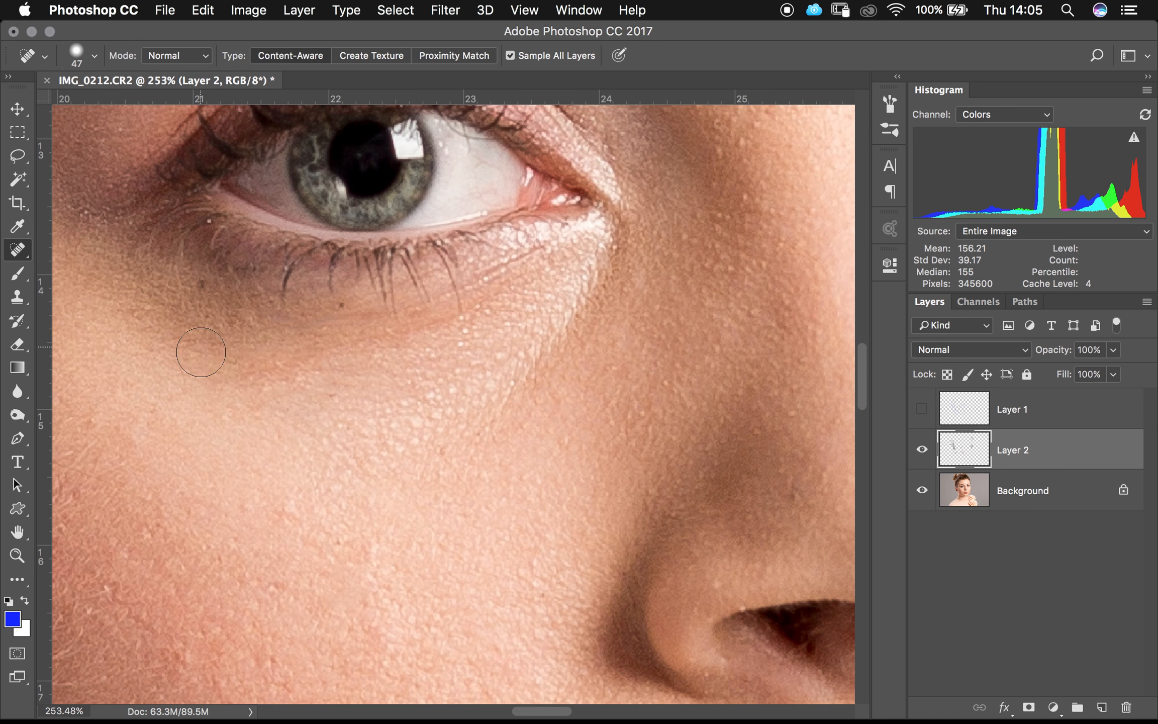
pyautogui.moveTo(475, 279)
pyautogui.mouseDown()
pyautogui.moveTo(534, 250)
pyautogui.moveTo(495, 260)
pyautogui.mouseUp()
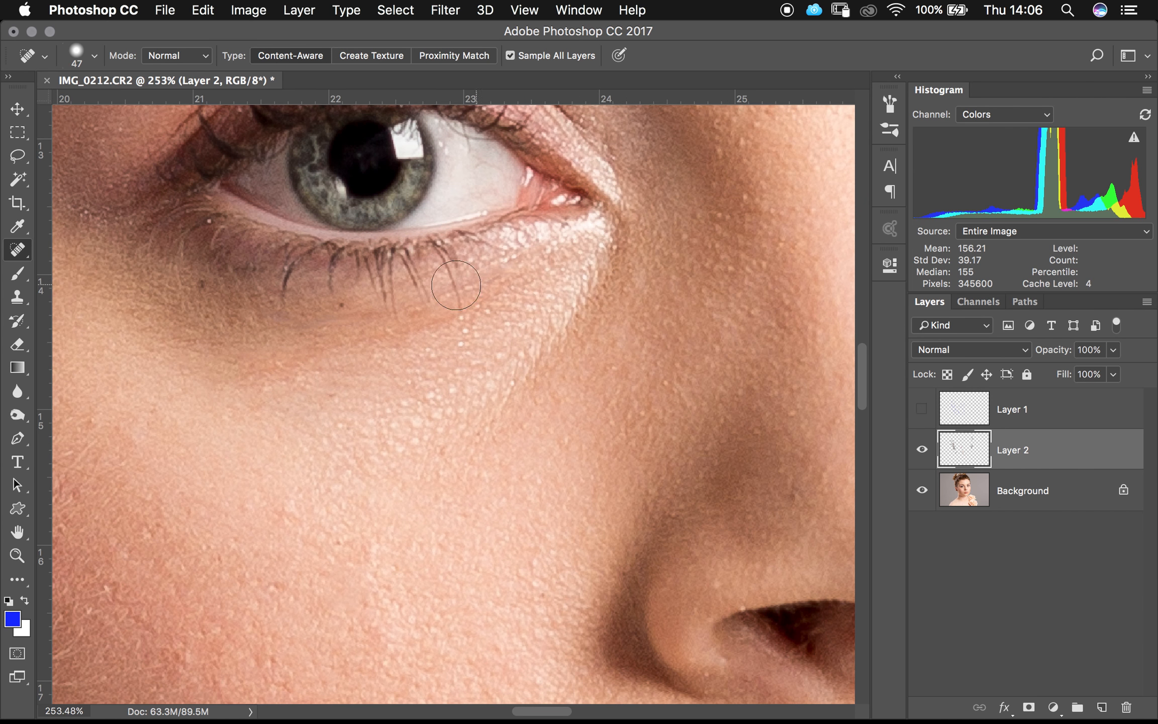
pyautogui.click(442, 297)
# Heal the fine creases on the neck beneath the jawline with the Spot Healing Brush.
pyautogui.moveTo(690, 346)
pyautogui.mouseDown()
pyautogui.moveTo(601, 367)
pyautogui.moveTo(297, 125)
pyautogui.mouseUp()
pyautogui.moveTo(825, 693)
pyautogui.mouseDown()
pyautogui.moveTo(698, 357)
pyautogui.moveTo(693, 387)
pyautogui.mouseUp()
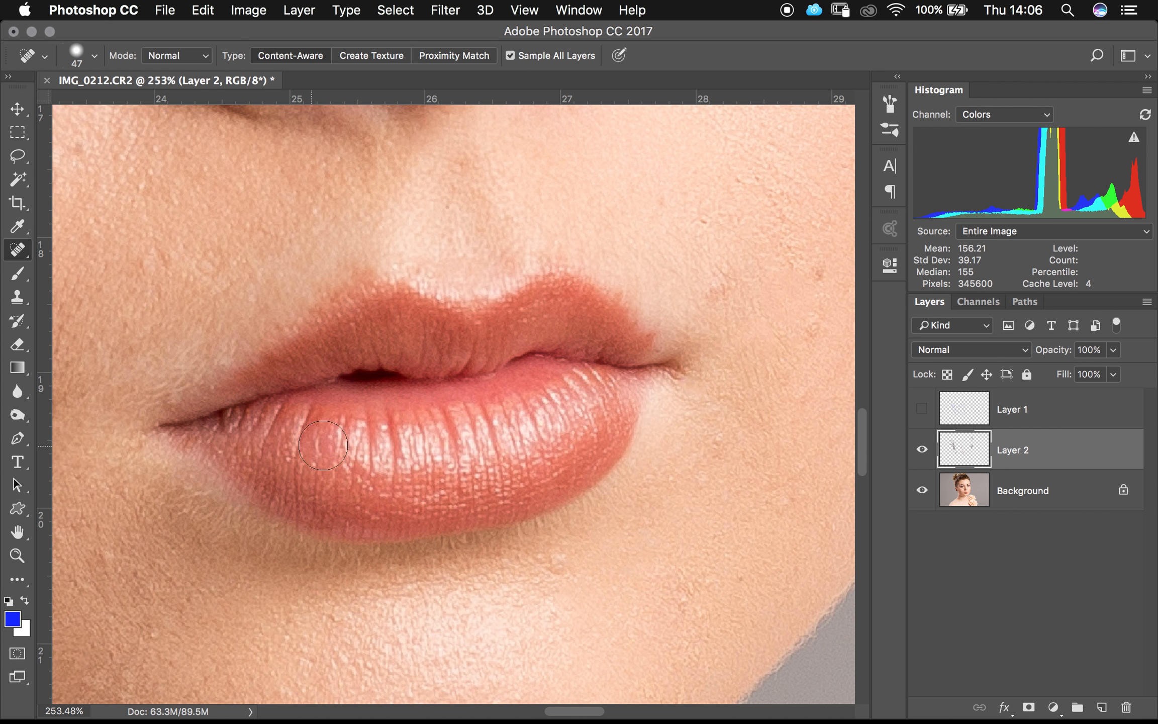
pyautogui.moveTo(744, 338); pyautogui.dragTo(598, 400)
pyautogui.moveTo(407, 521); pyautogui.dragTo(379, 532)
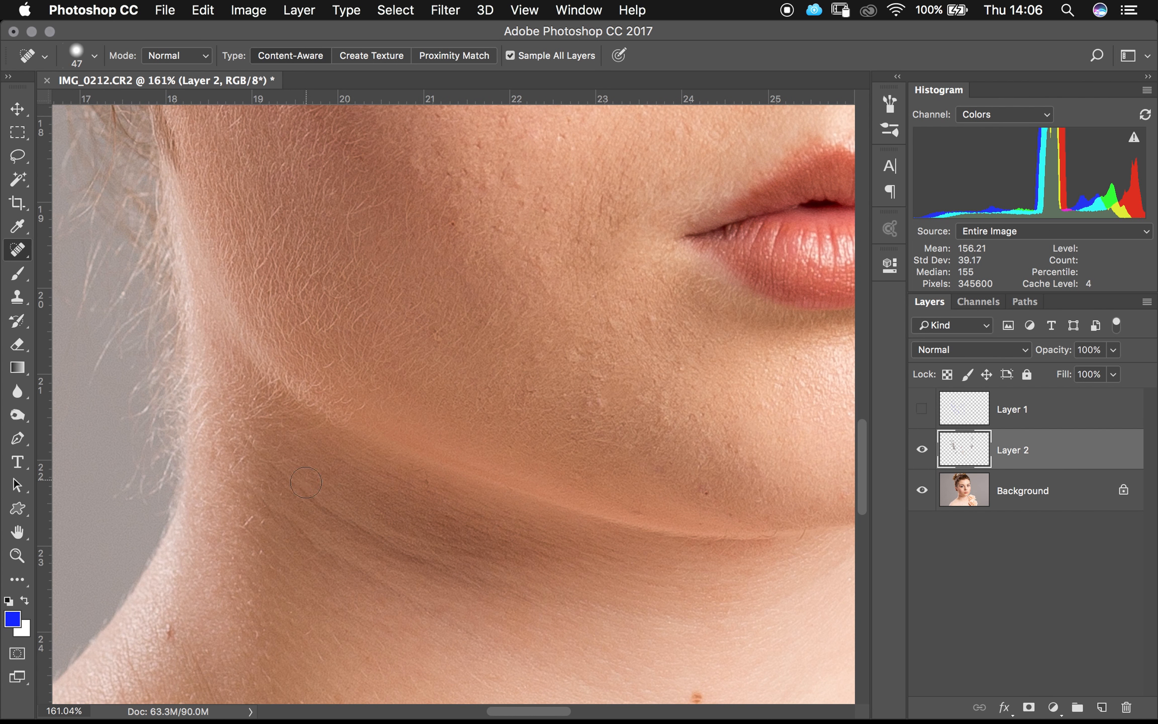
pyautogui.moveTo(281, 466); pyautogui.dragTo(330, 514)
pyautogui.moveTo(264, 455); pyautogui.dragTo(276, 465)
pyautogui.moveTo(318, 551); pyautogui.dragTo(304, 526)
pyautogui.moveTo(345, 554); pyautogui.dragTo(380, 577)
pyautogui.moveTo(573, 565); pyautogui.dragTo(396, 511)
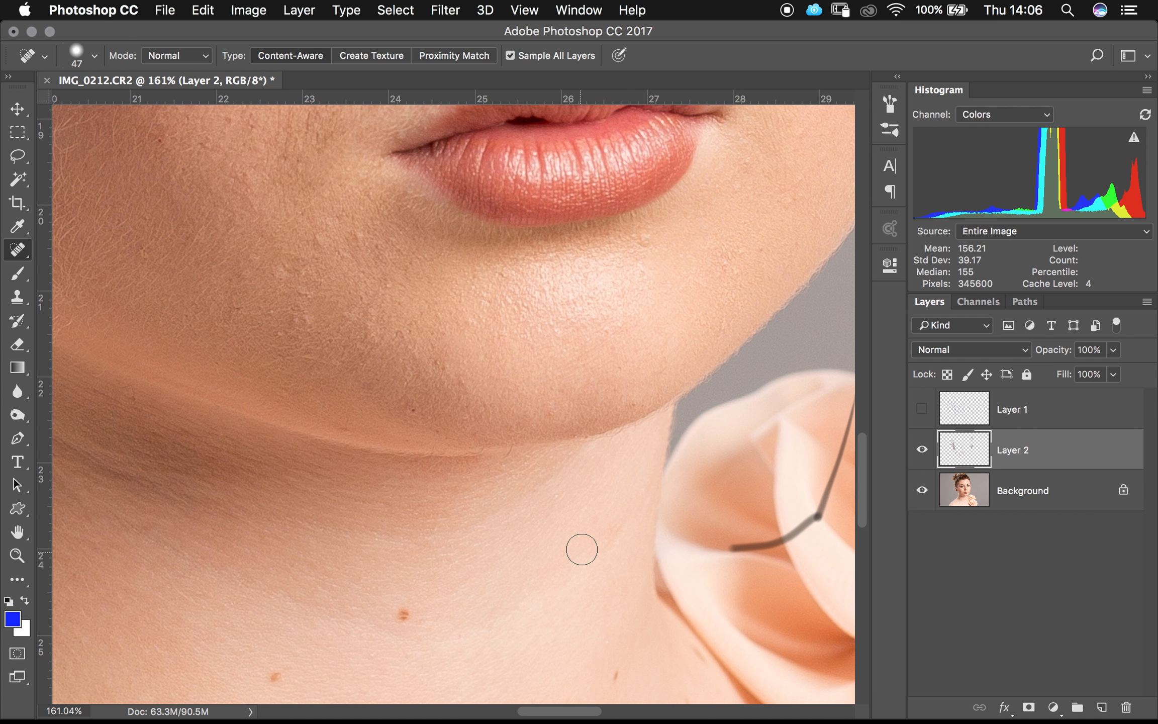
pyautogui.moveTo(617, 527); pyautogui.dragTo(579, 579)
# Toggle Layer 2's visibility repeatedly to compare the whole portrait with and without the under-eye and neck retouching.
pyautogui.scroll(-5, 522, 452)
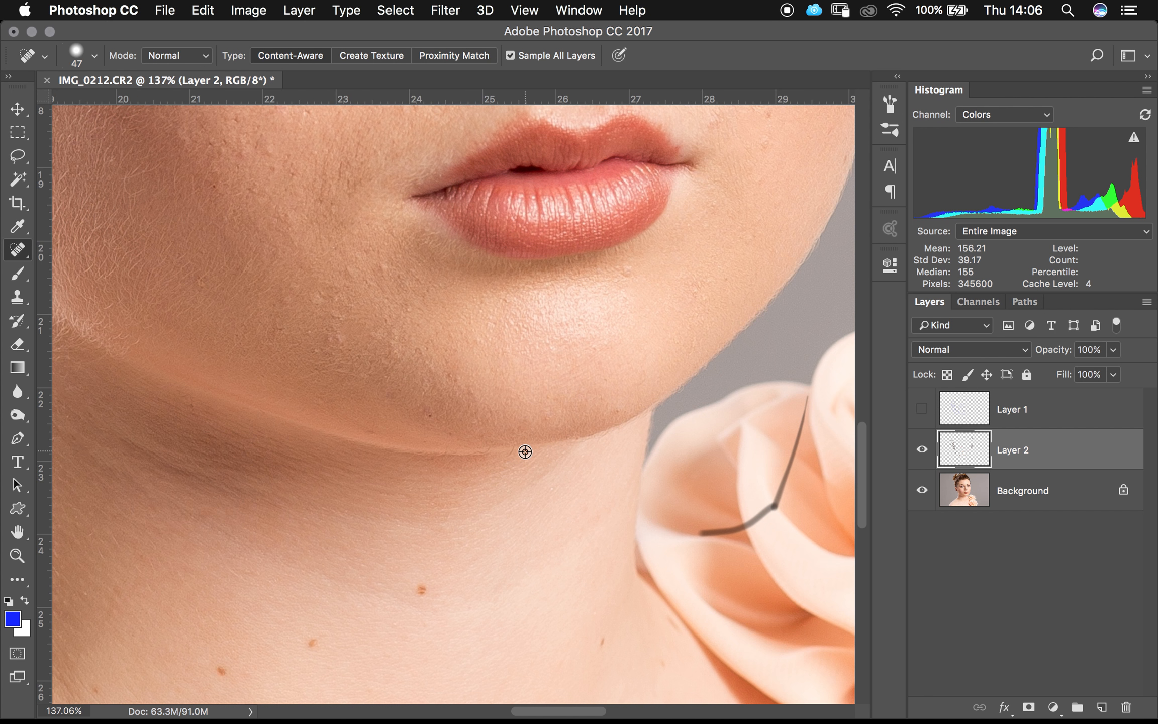
pyautogui.scroll(-6, 521, 458)
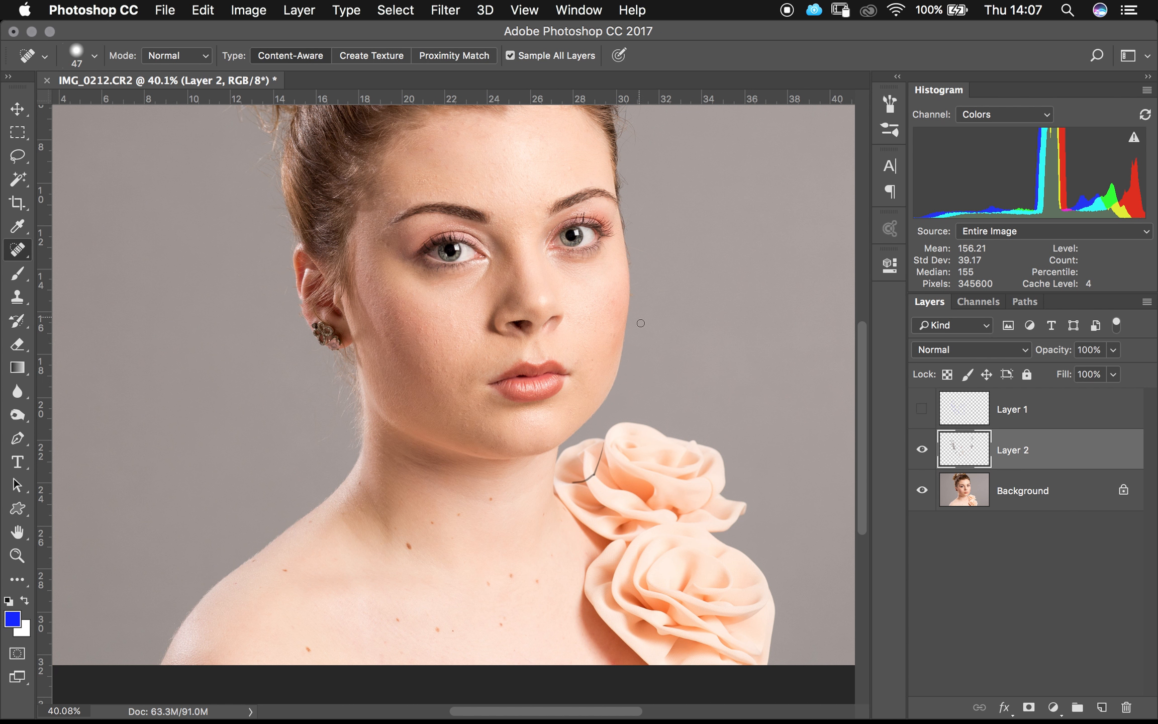
pyautogui.scroll(3, 633, 382)
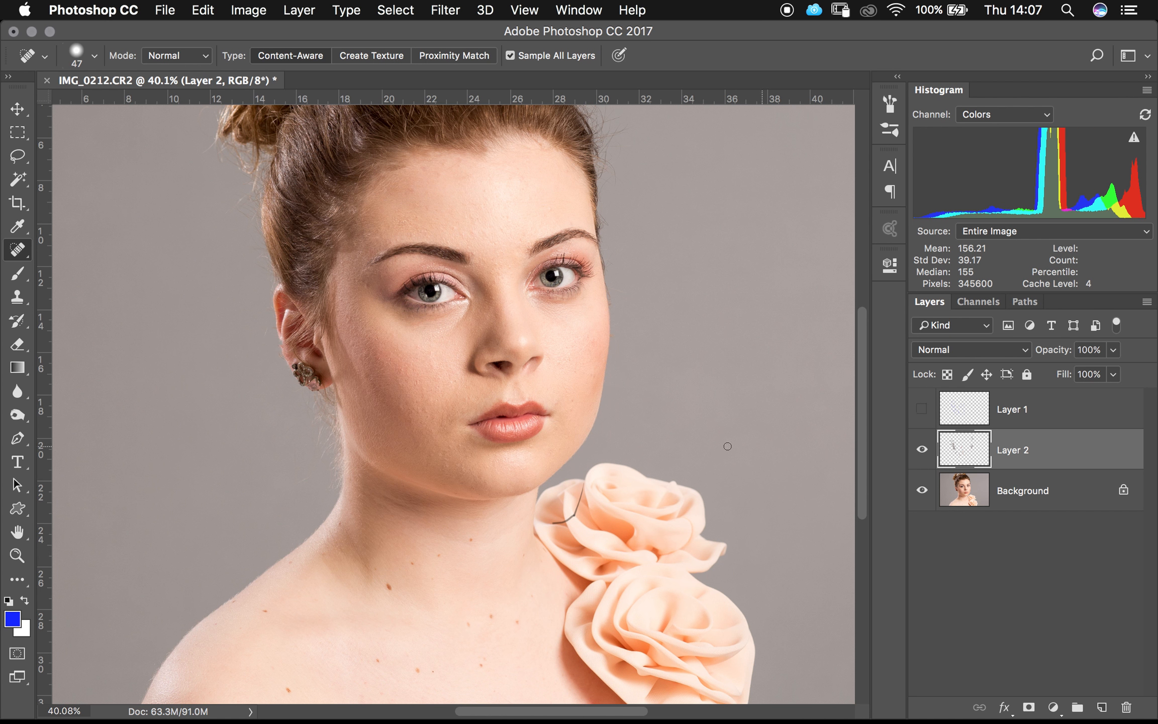
pyautogui.click(923, 450)
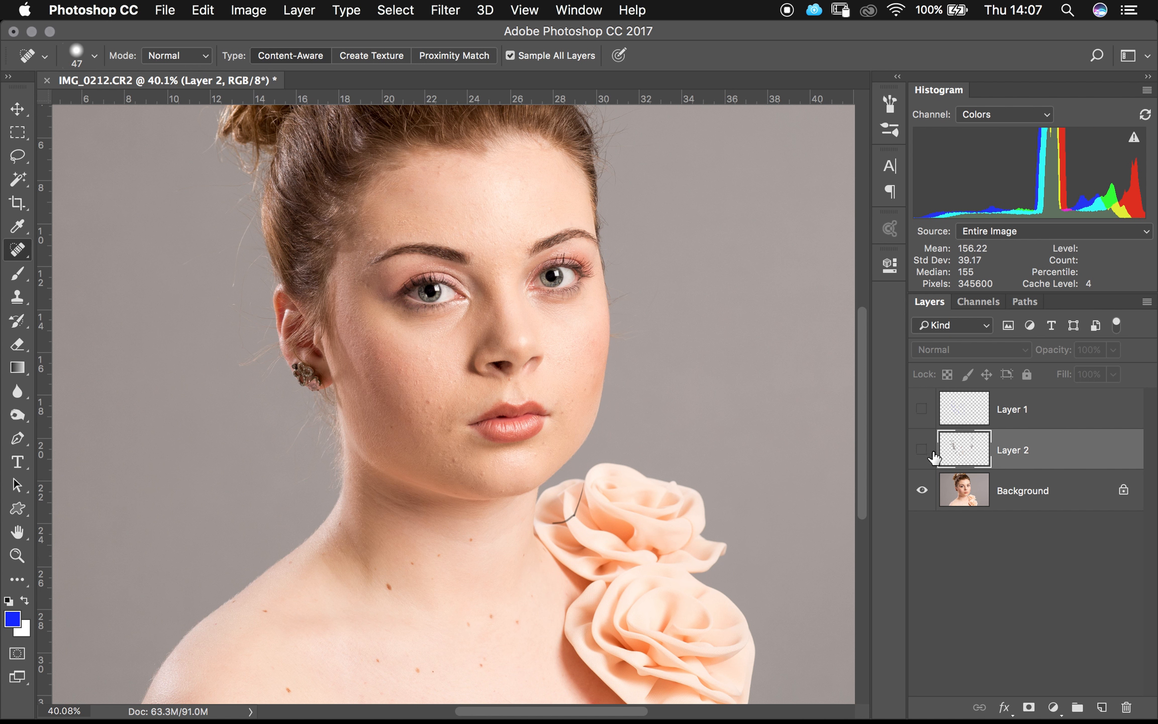
pyautogui.click(923, 450)
pyautogui.click(925, 453)
pyautogui.click(923, 453)
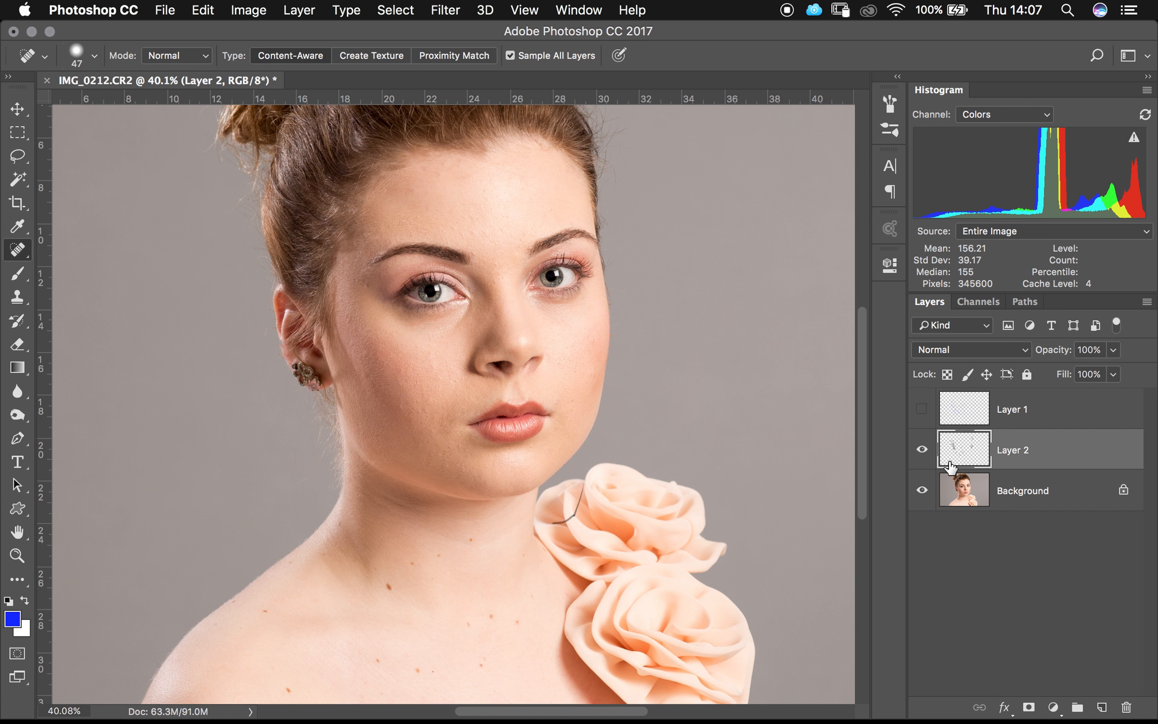
pyautogui.click(923, 450)
pyautogui.click(925, 451)
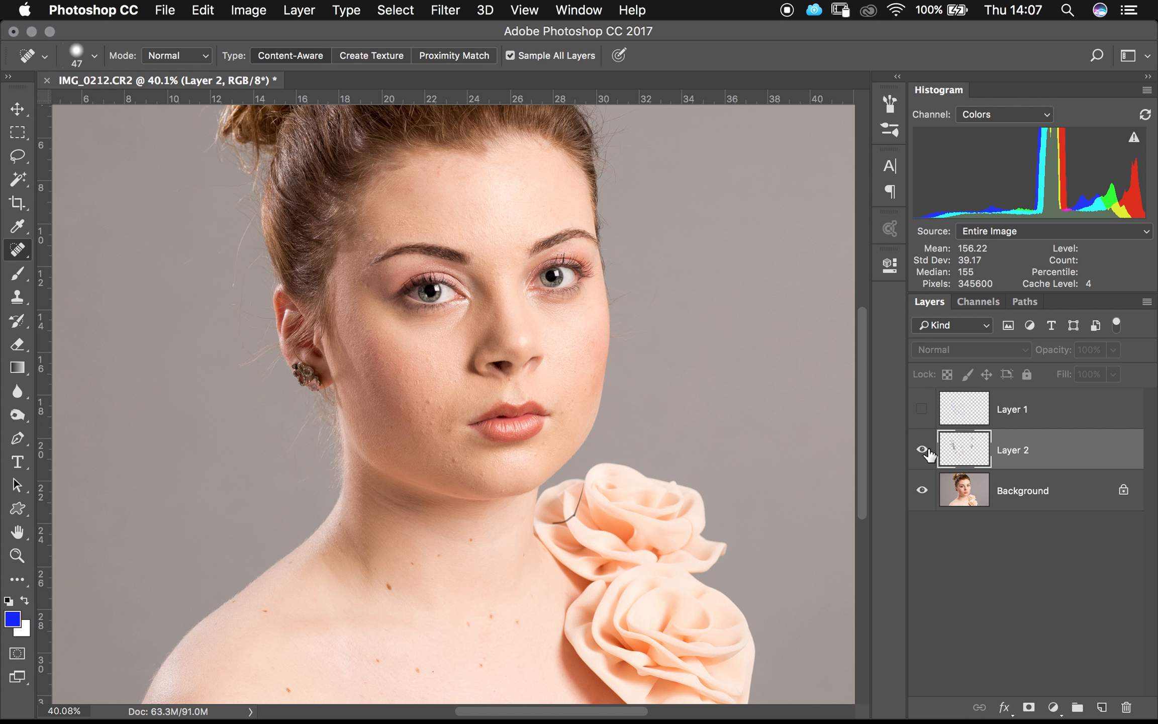